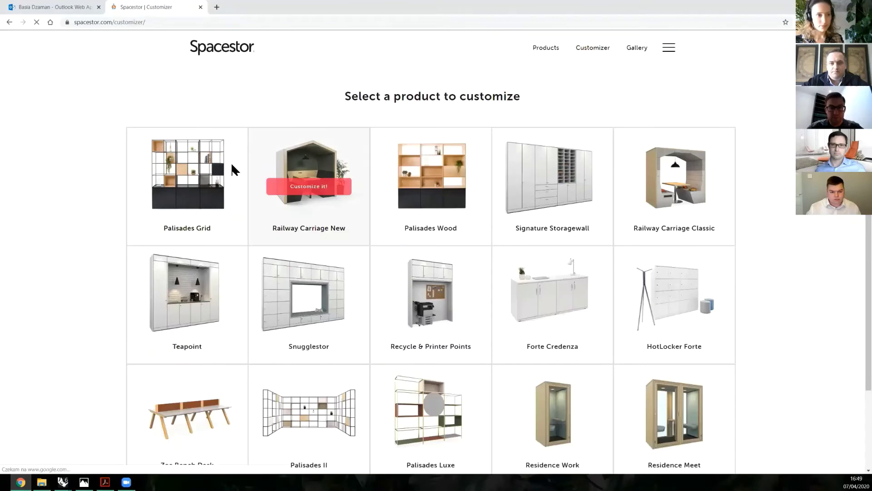
Step: Open the Railway Carriage New product for customizing with starter configuration I
{"action": "scroll", "coordinate": [229, 166], "scroll_direction": "down", "scroll_amount": 2}
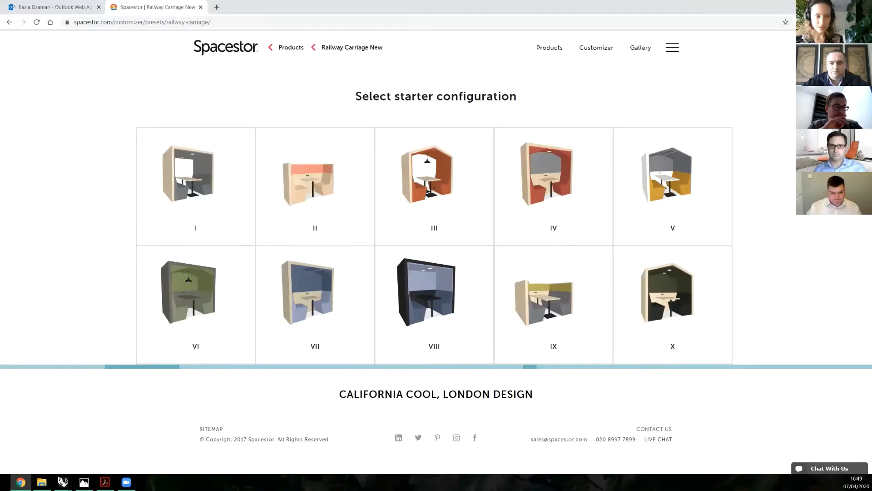
{"action": "mouse_move", "coordinate": [156, 200]}
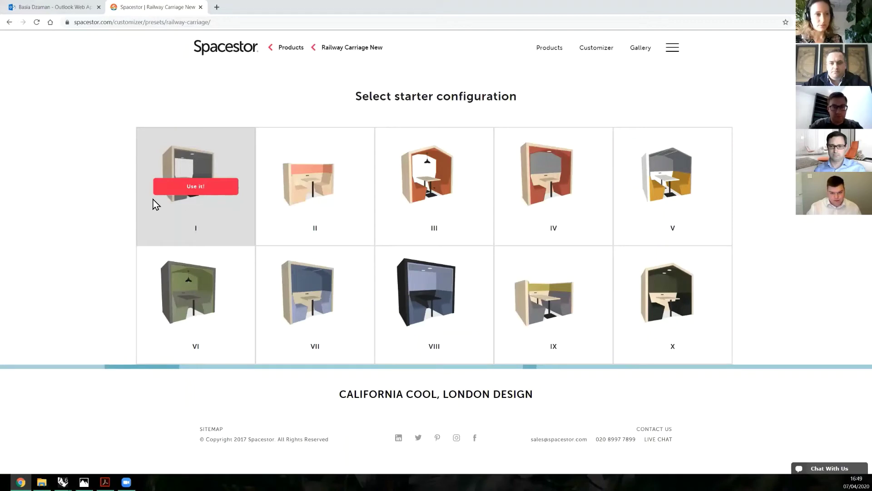
{"action": "left_click", "coordinate": [213, 187]}
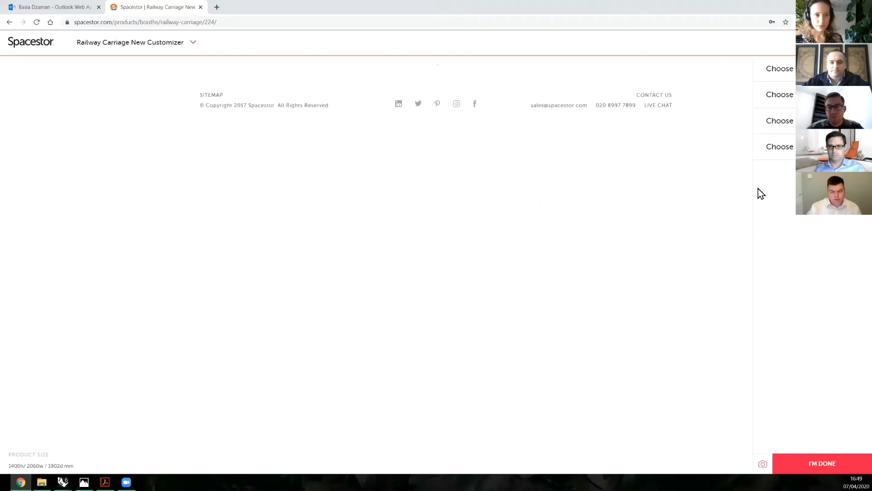
Step: Preview the booth in 2-person and 6-person capacity, and settle on the 4-person capacity
{"action": "left_click", "coordinate": [782, 71]}
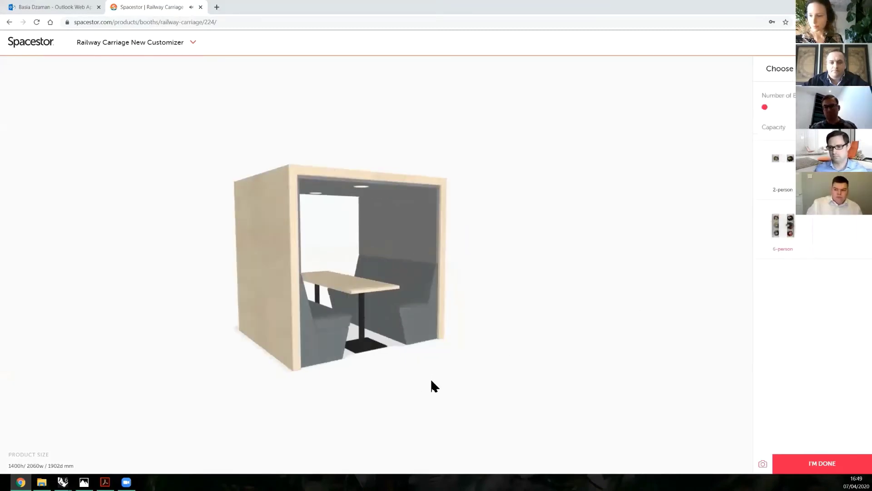
{"action": "left_click", "coordinate": [776, 181]}
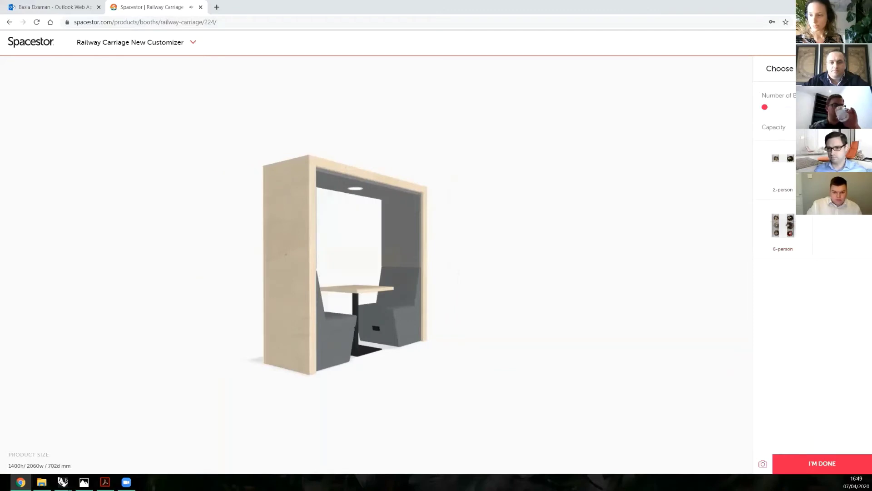
{"action": "left_click", "coordinate": [783, 240]}
{"action": "left_click", "coordinate": [825, 168]}
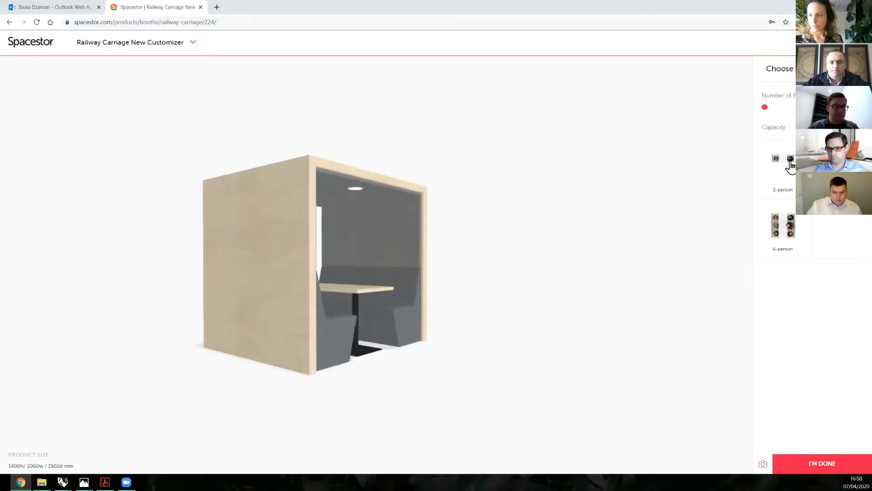
Step: Preview runs of several booths, including three and four, and return the number of booths to one
{"action": "left_click", "coordinate": [781, 109]}
{"action": "left_click", "coordinate": [798, 109]}
{"action": "left_click", "coordinate": [814, 109]}
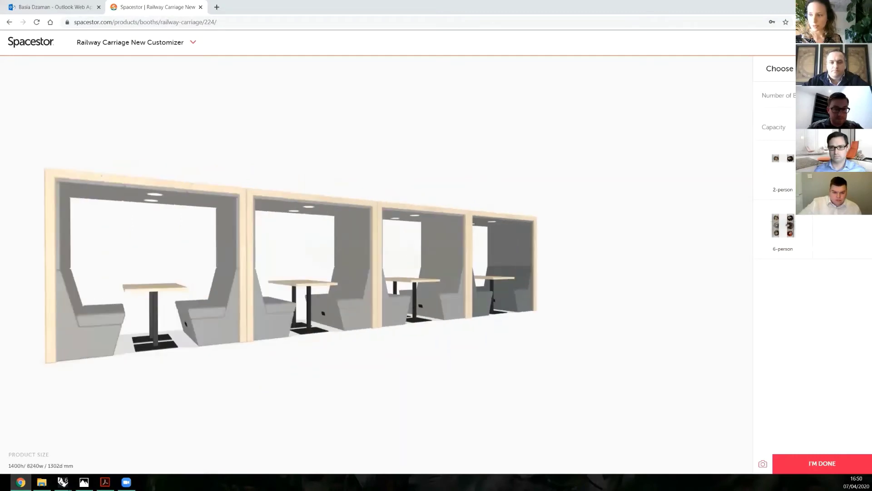
{"action": "left_click", "coordinate": [830, 109]}
{"action": "left_click", "coordinate": [793, 113]}
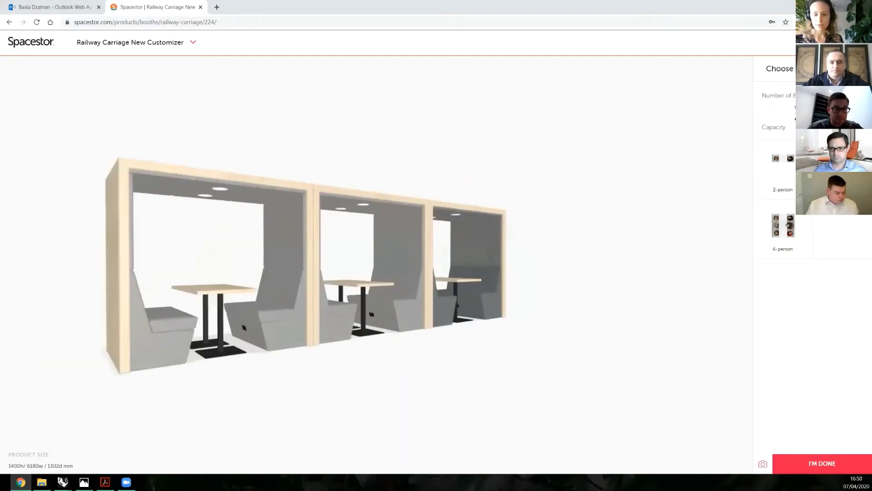
{"action": "left_click", "coordinate": [762, 109]}
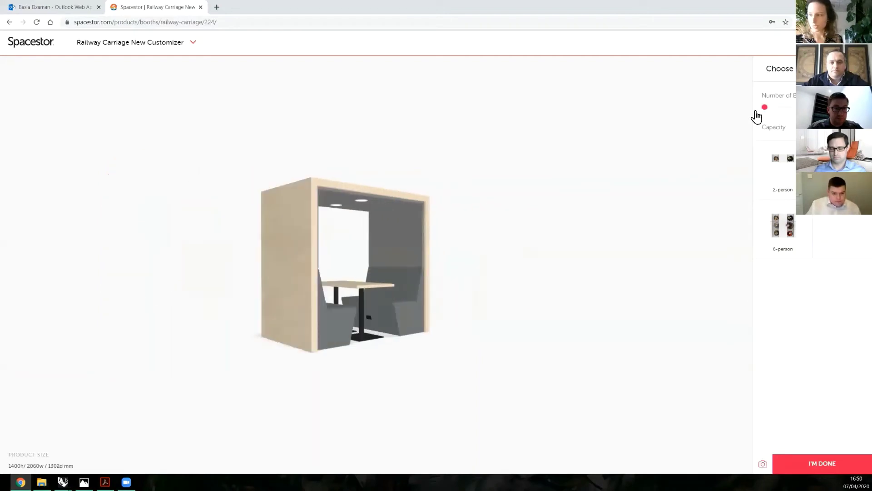
{"action": "left_click", "coordinate": [818, 69]}
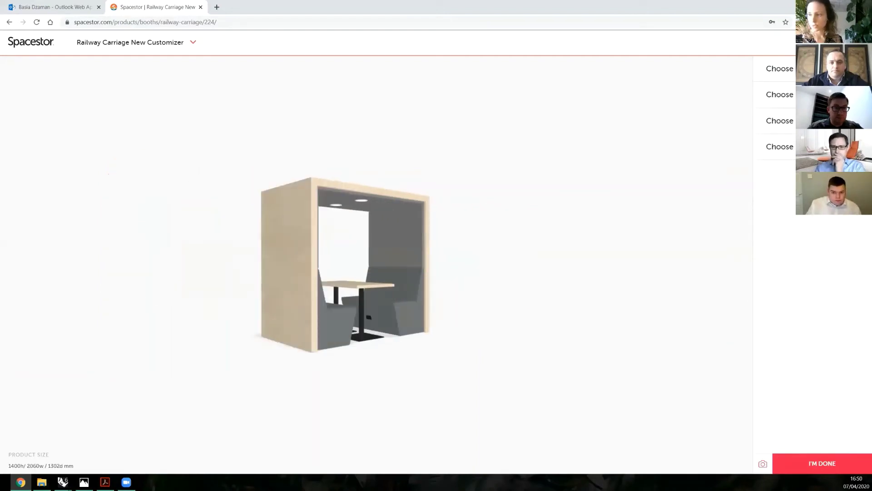
Step: Change the booth style to Pitched Roof Open
{"action": "left_click", "coordinate": [817, 95]}
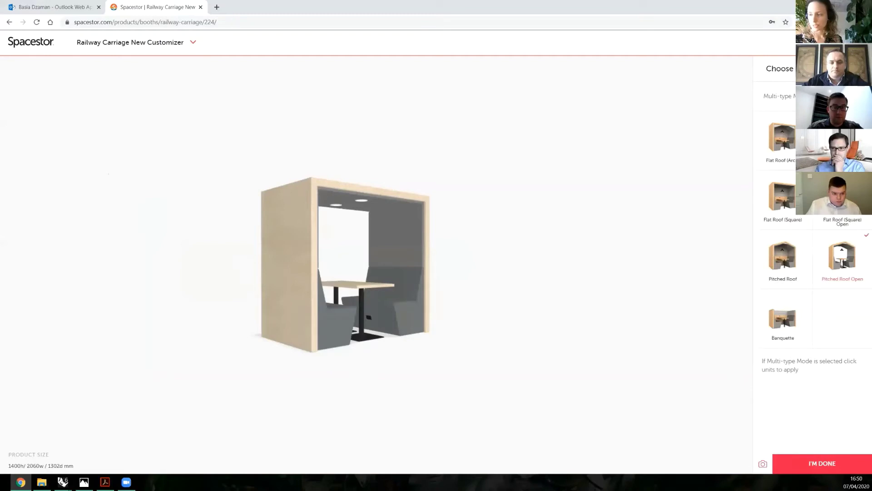
{"action": "left_click", "coordinate": [845, 249]}
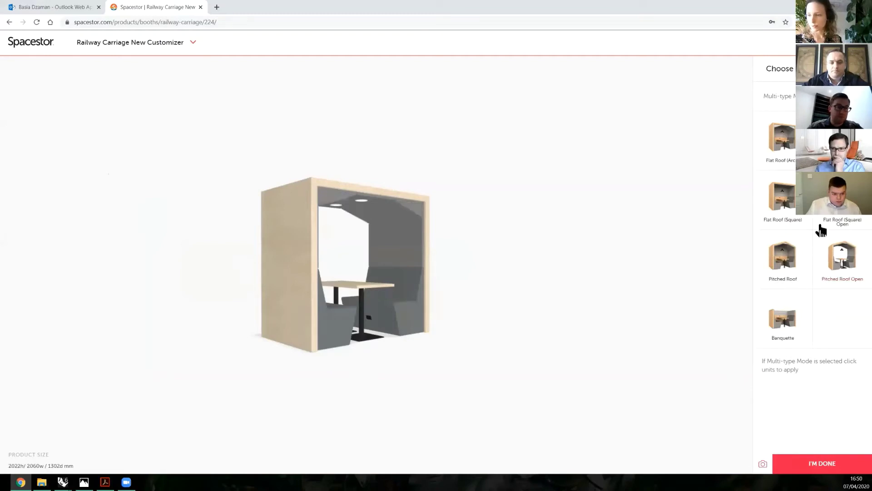
{"action": "left_click", "coordinate": [782, 249]}
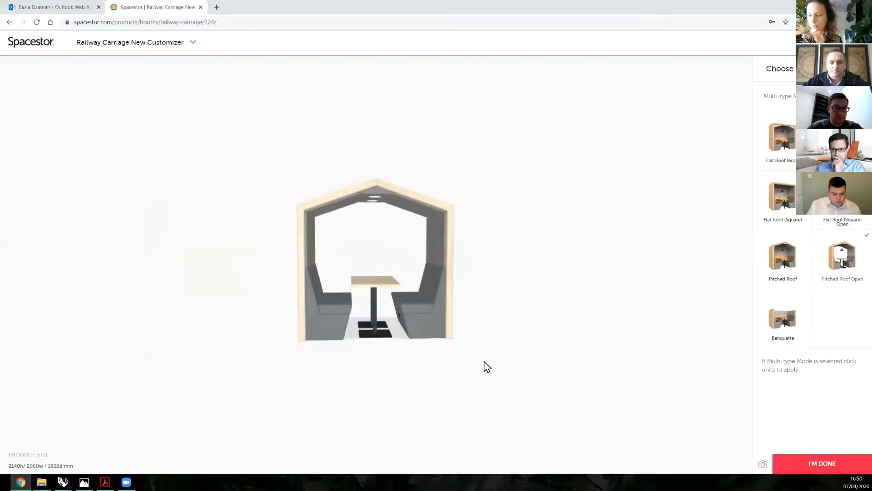
{"action": "left_click_drag", "start_coordinate": [464, 363], "coordinate": [415, 355]}
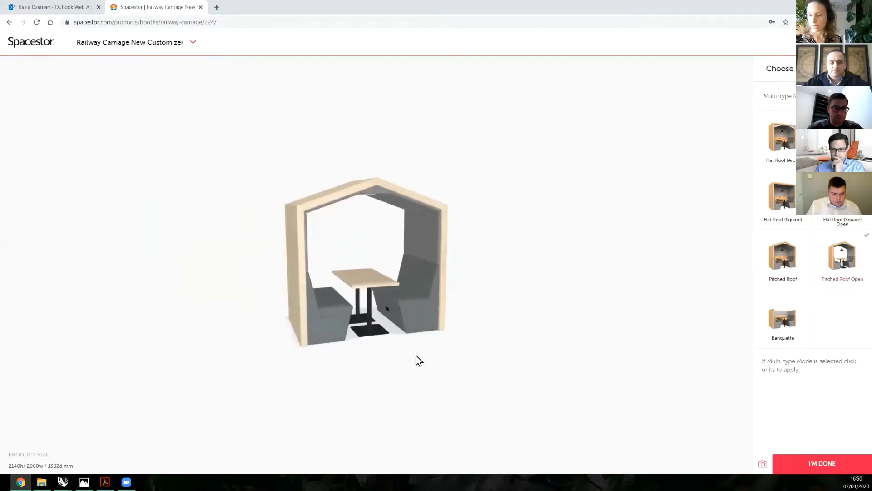
{"action": "left_click_drag", "start_coordinate": [156, 356], "coordinate": [426, 326]}
{"action": "scroll", "coordinate": [426, 326], "scroll_direction": "up", "scroll_amount": 4}
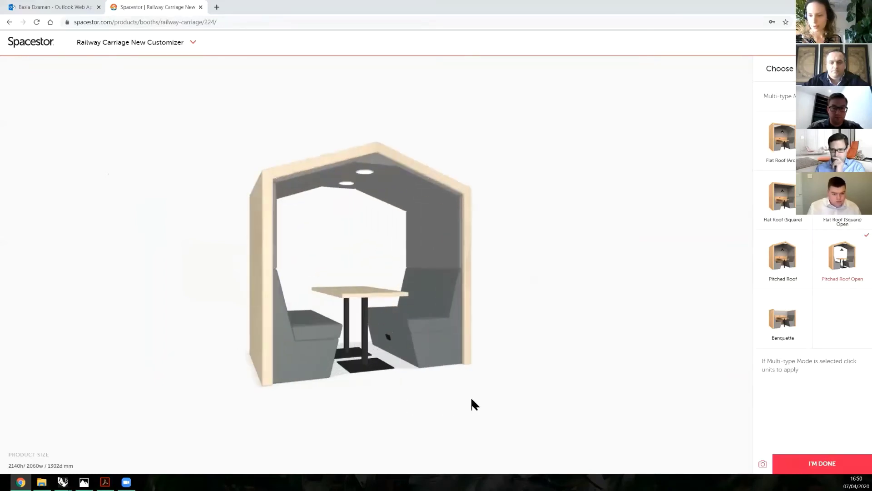
{"action": "left_click_drag", "start_coordinate": [382, 399], "coordinate": [676, 224]}
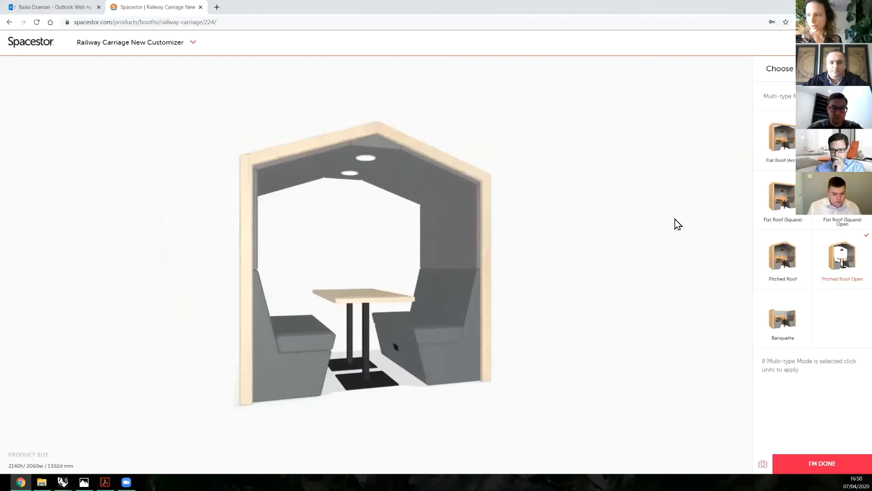
Step: Preview the Pendant and Strip light options in the booth and return the light option to Spotlight
{"action": "left_click", "coordinate": [767, 93]}
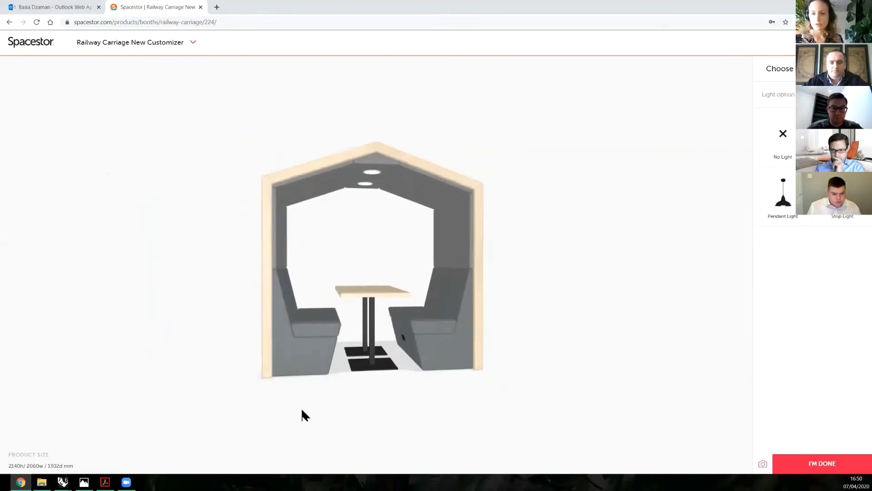
{"action": "left_click_drag", "start_coordinate": [420, 397], "coordinate": [636, 312]}
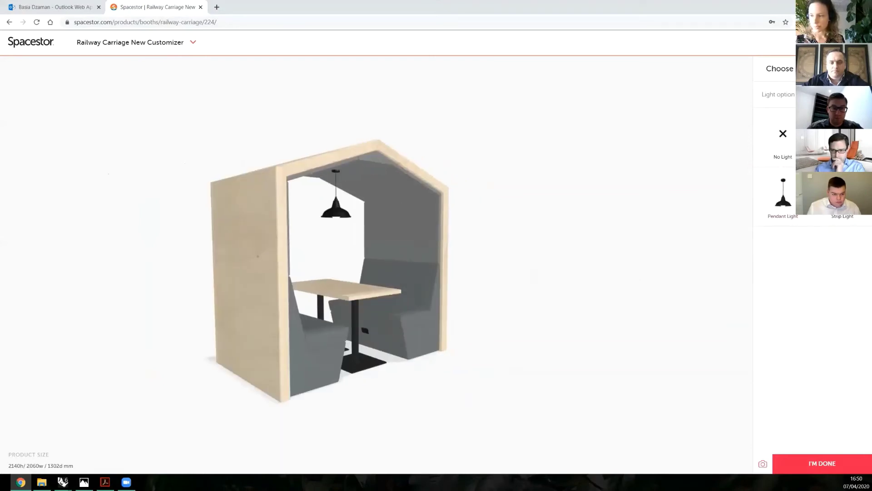
{"action": "left_click", "coordinate": [842, 196]}
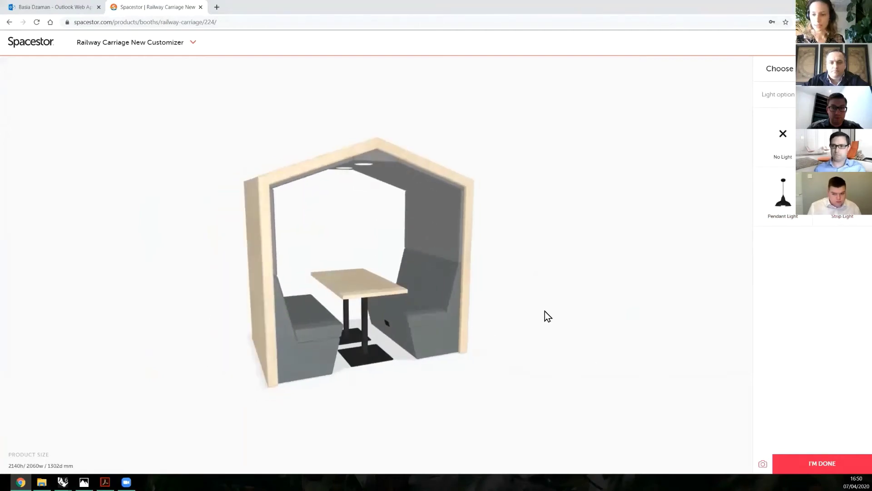
{"action": "left_click_drag", "start_coordinate": [654, 209], "coordinate": [655, 196]}
{"action": "left_click", "coordinate": [818, 69]}
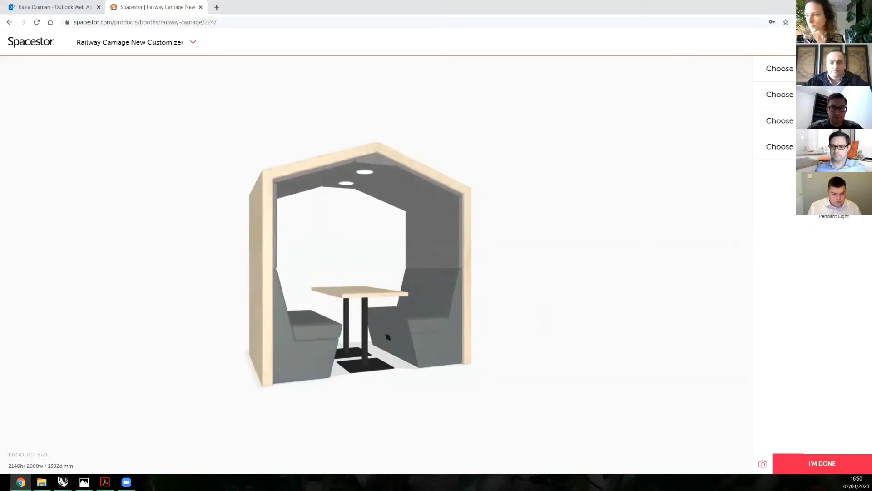
Step: Check the cladding materials and apply the pink Affinity fabric from the first listed Camira range to the booth's seats, roof and back
{"action": "left_click", "coordinate": [817, 146]}
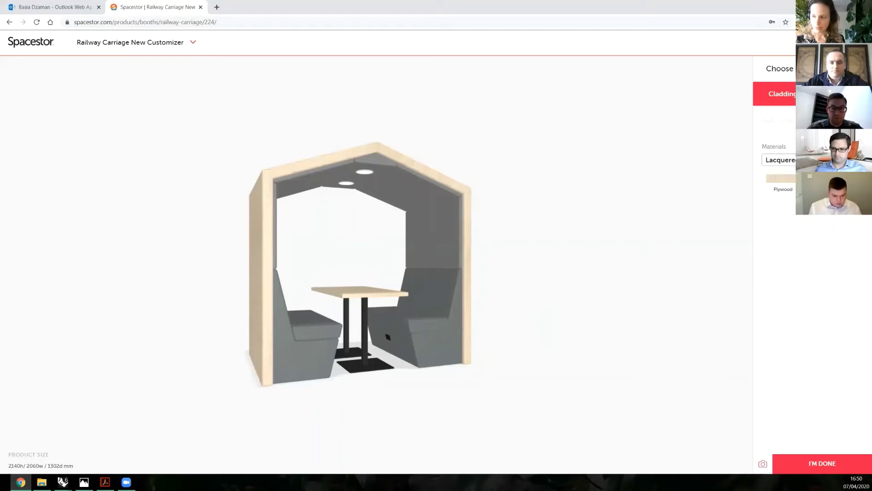
{"action": "left_click", "coordinate": [813, 160]}
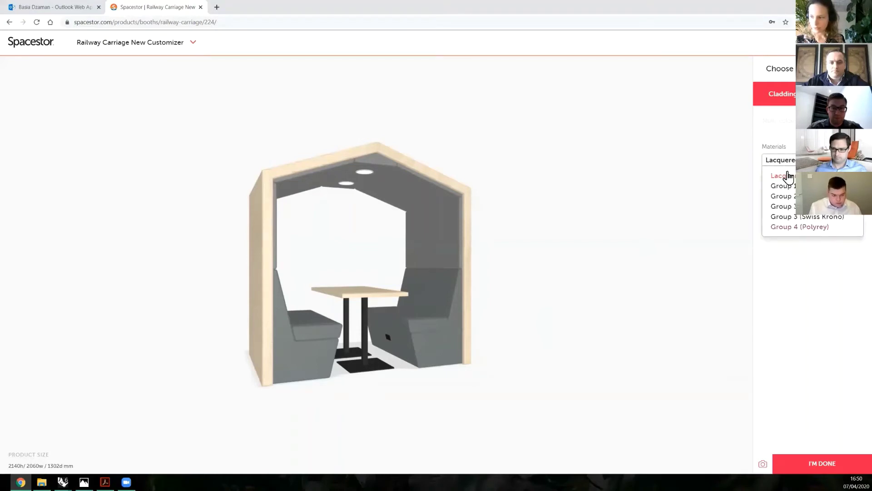
{"action": "left_click", "coordinate": [840, 94]}
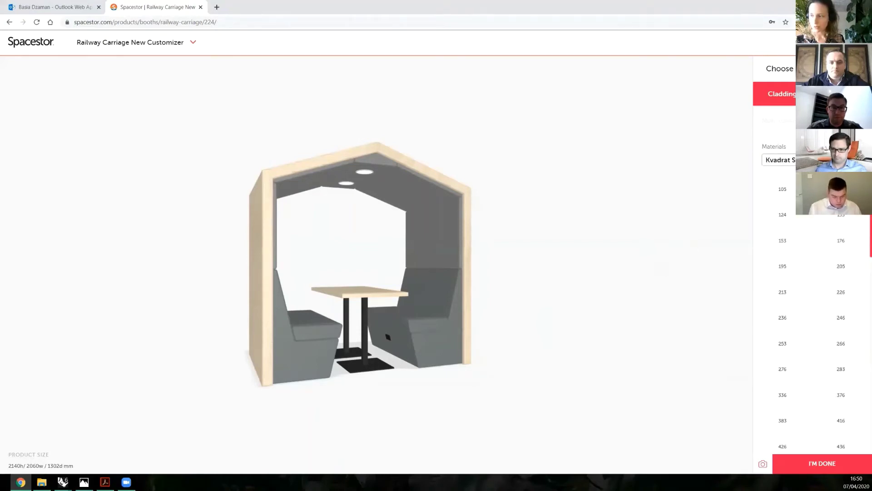
{"action": "left_click", "coordinate": [818, 160]}
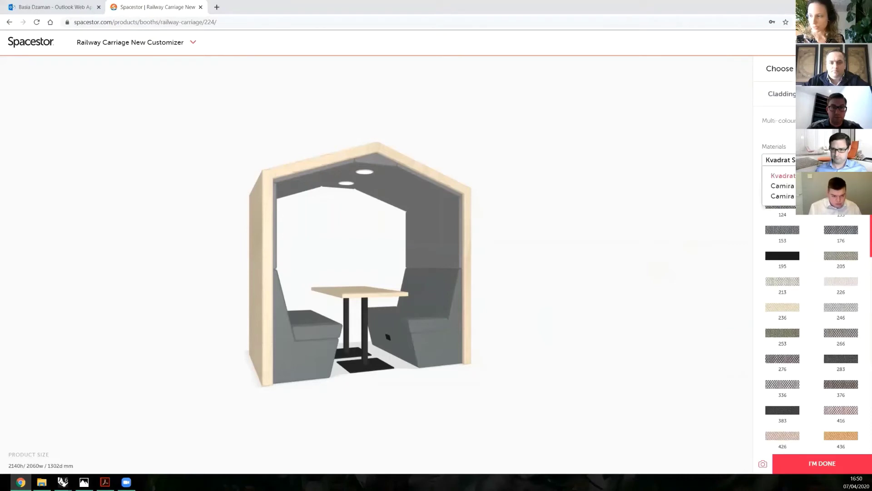
{"action": "left_click", "coordinate": [818, 185]}
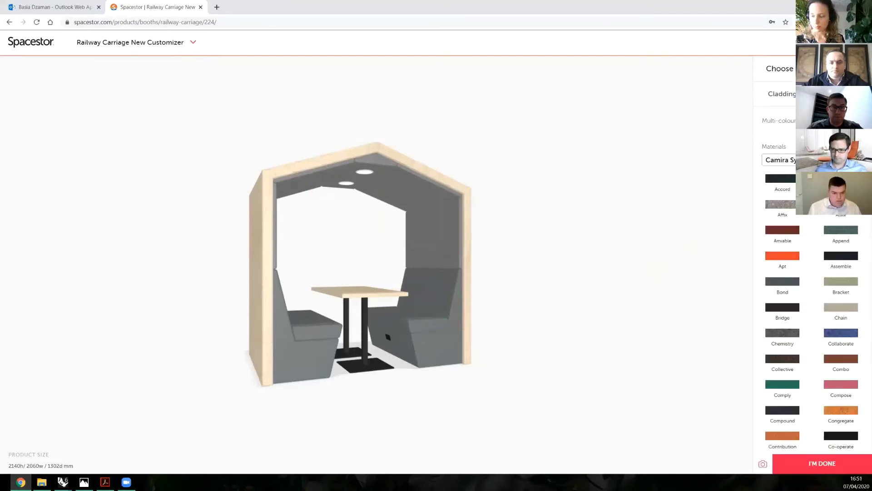
{"action": "left_click", "coordinate": [810, 233]}
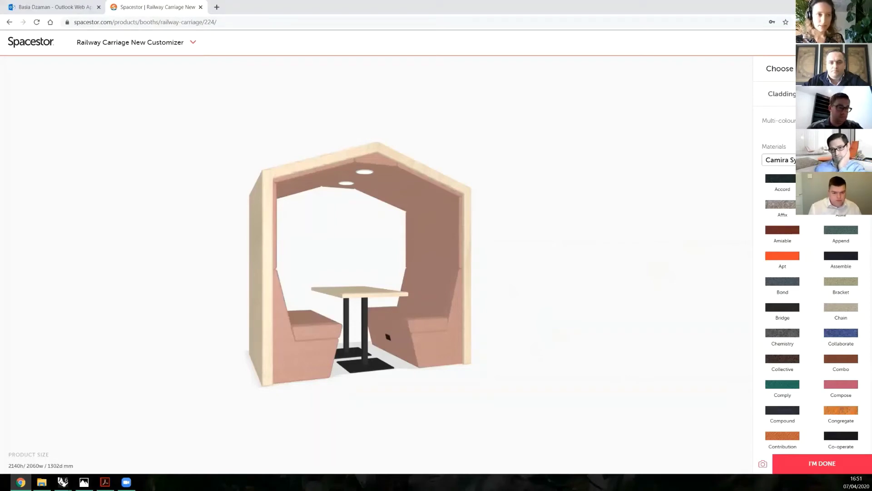
Step: Download a snapshot image of the customized booth and add the finished design to the quote basket
{"action": "left_click", "coordinate": [763, 463]}
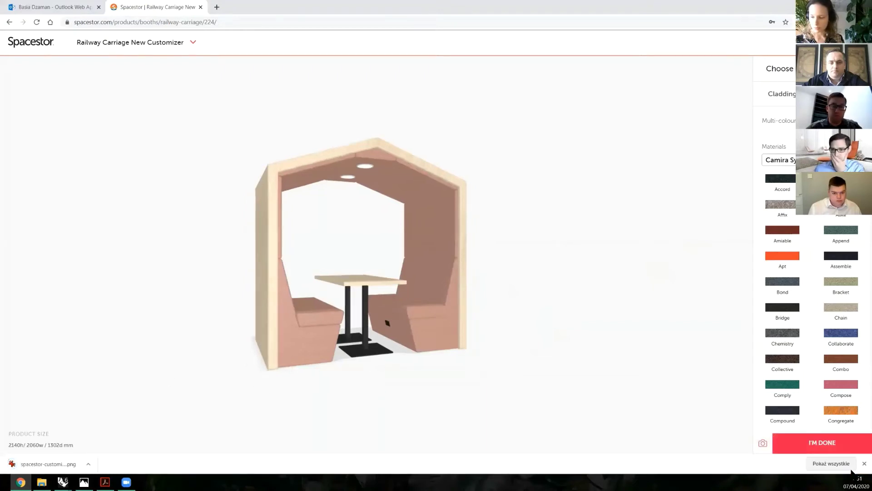
{"action": "left_click", "coordinate": [864, 464]}
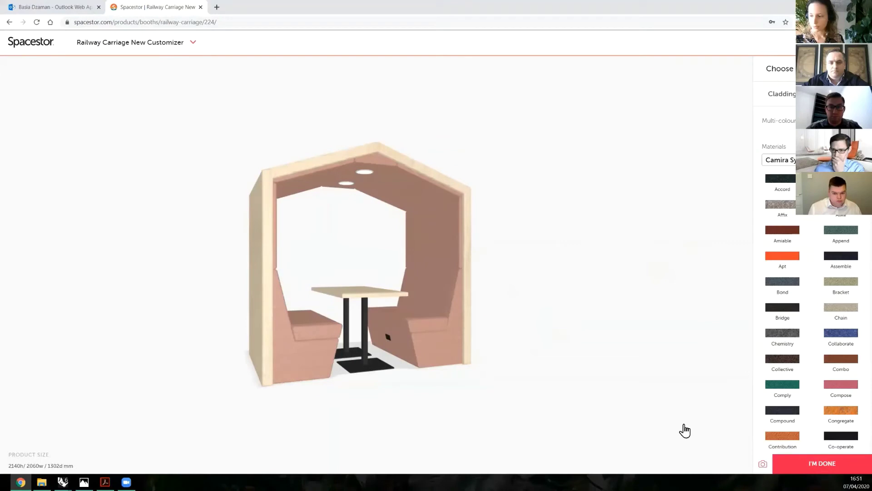
{"action": "left_click", "coordinate": [816, 463]}
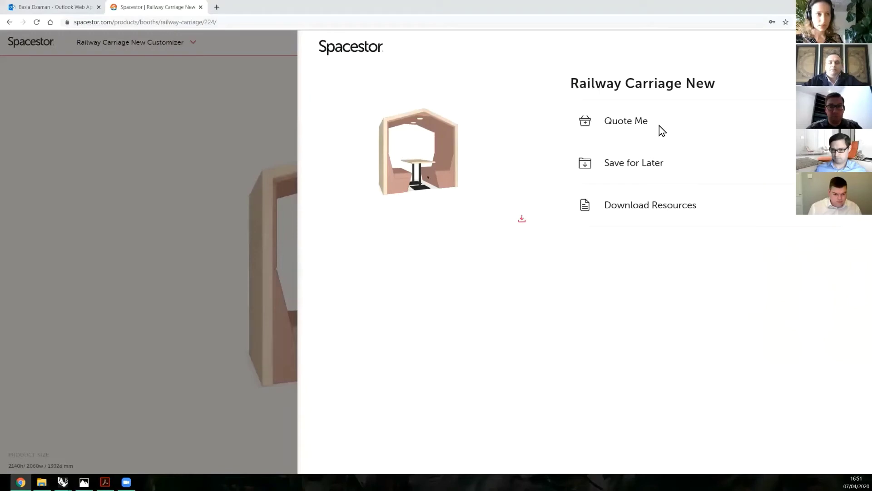
{"action": "left_click", "coordinate": [623, 129]}
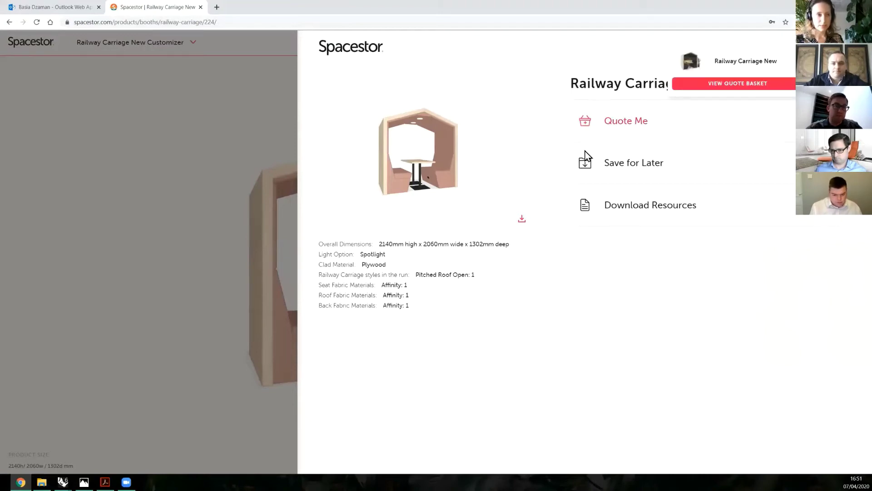
Step: Request the customized CAD file of the booth by entering the recipient's e-mail address and generating the resources
{"action": "left_click", "coordinate": [645, 211]}
{"action": "left_click", "coordinate": [643, 266]}
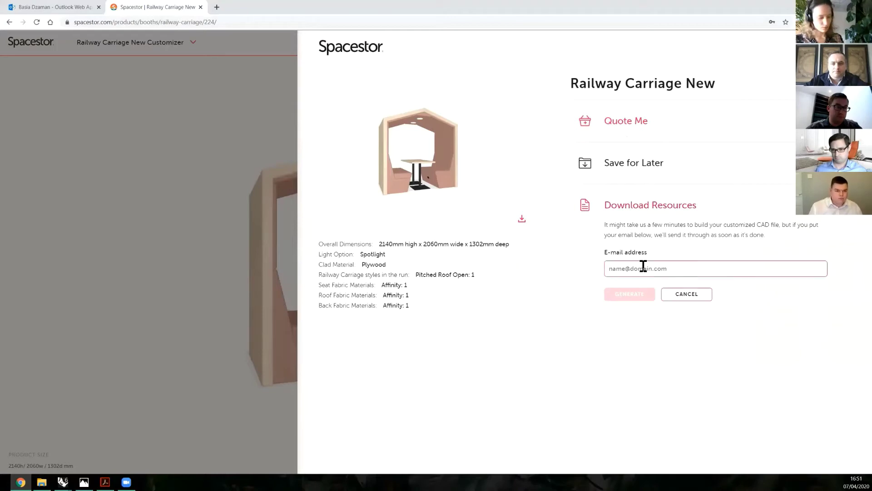
{"action": "left_click", "coordinate": [671, 283]}
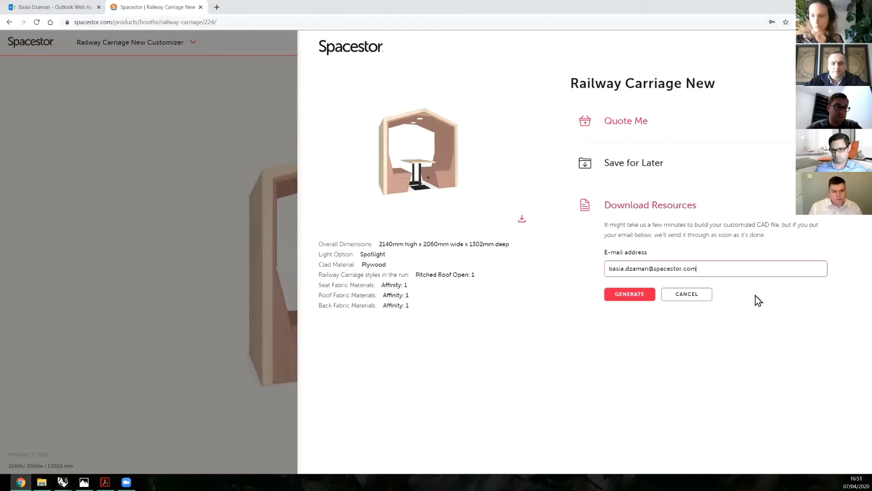
{"action": "left_click", "coordinate": [621, 301]}
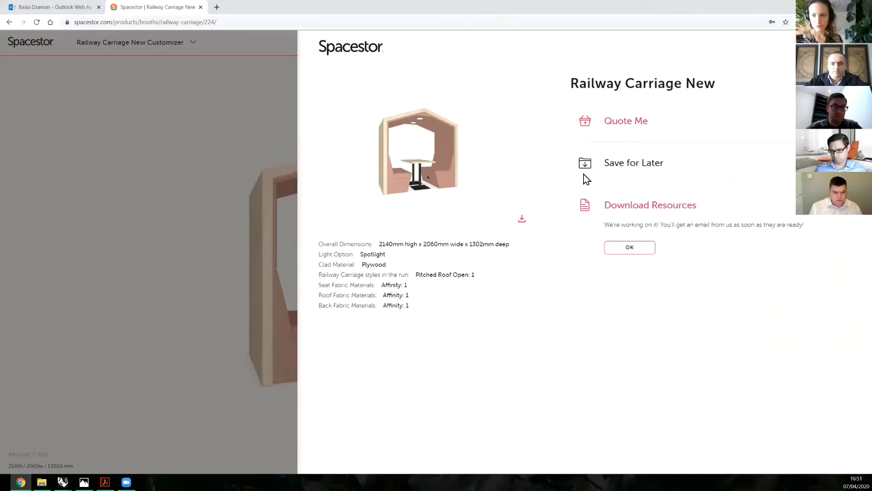
Step: Choose to save the booth design for later and sign in to MySpacestor with the account's e-mail address and password
{"action": "left_click", "coordinate": [611, 168]}
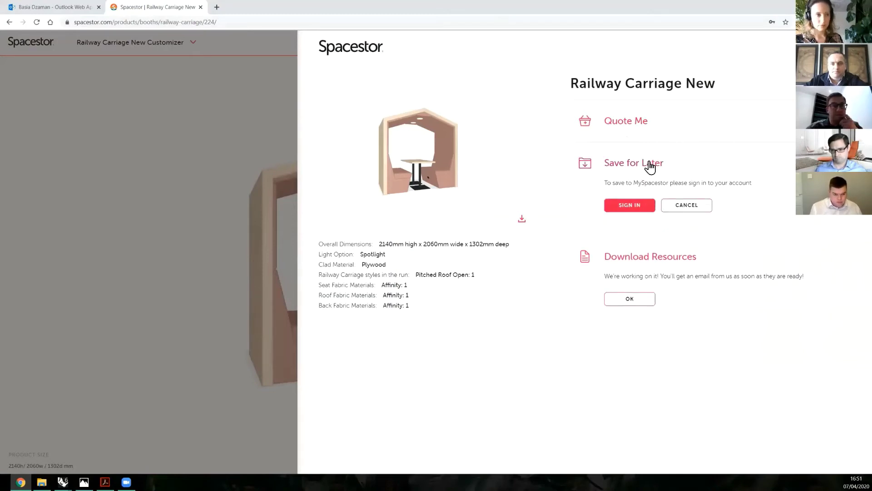
{"action": "left_click", "coordinate": [627, 206]}
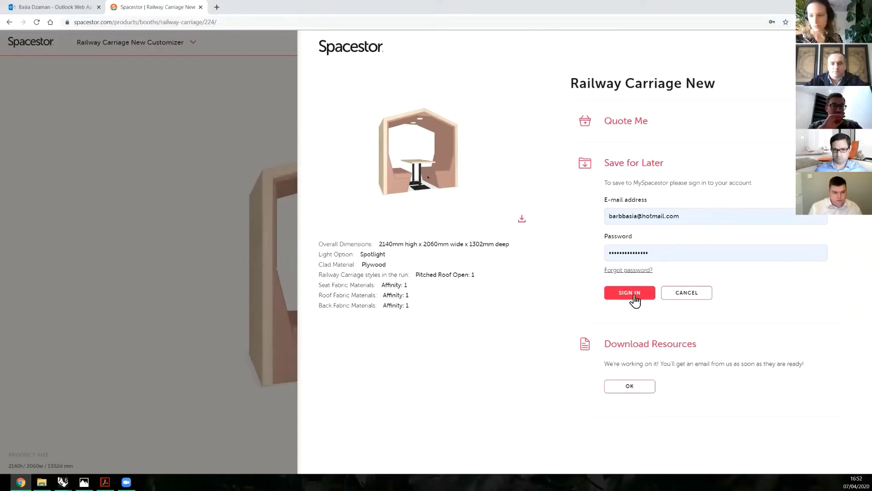
{"action": "left_click", "coordinate": [609, 295]}
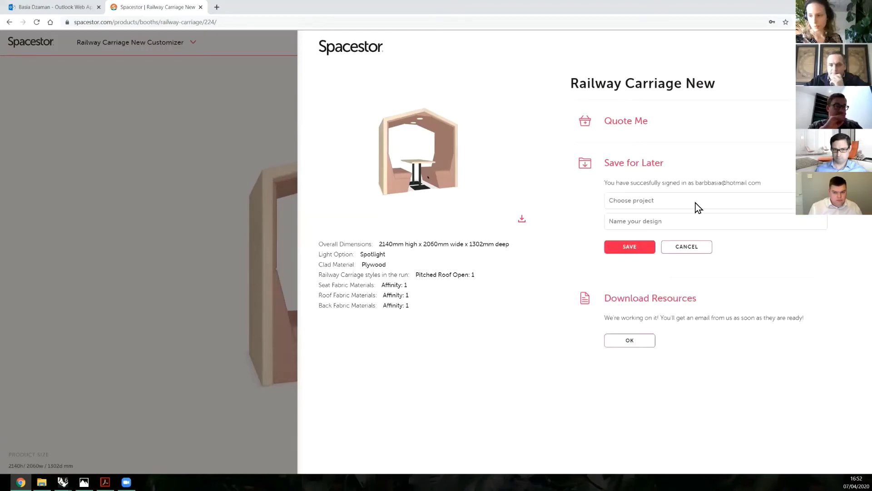
Step: Save the booth design under the name web in the webinar projects project
{"action": "left_click", "coordinate": [663, 203]}
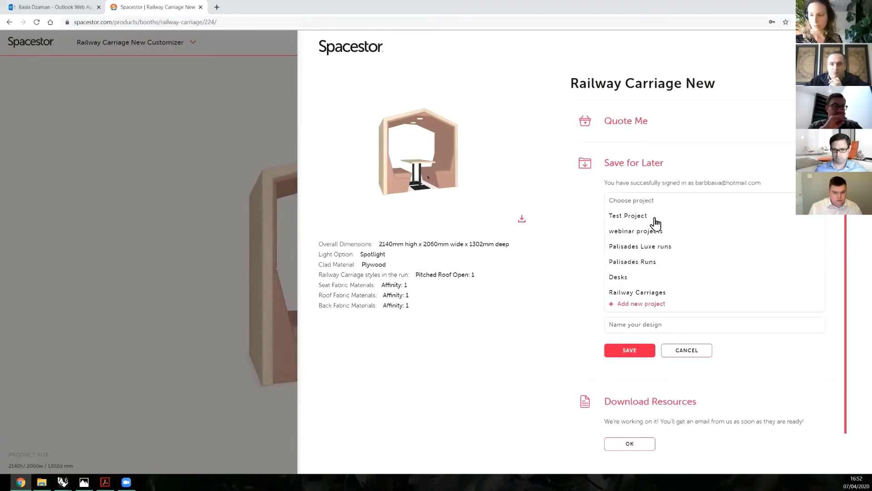
{"action": "left_click", "coordinate": [638, 232]}
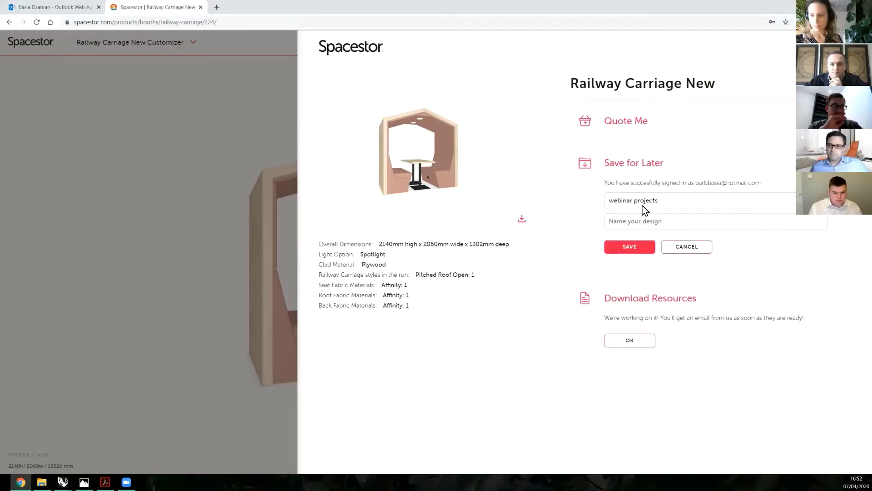
{"action": "left_click", "coordinate": [654, 221]}
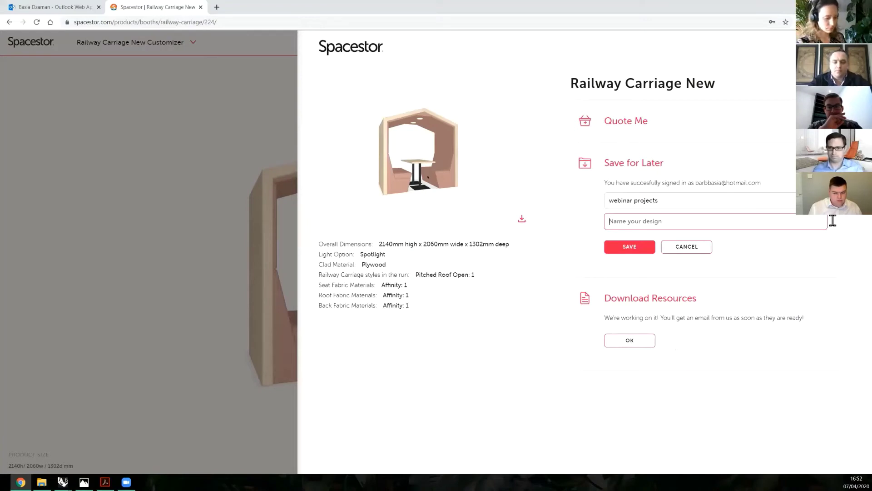
{"action": "type", "text": "web"}
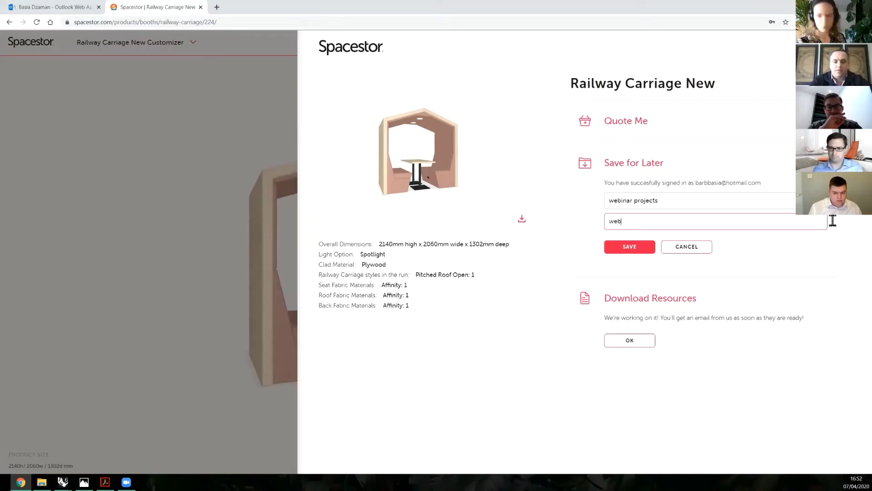
{"action": "left_click", "coordinate": [614, 250]}
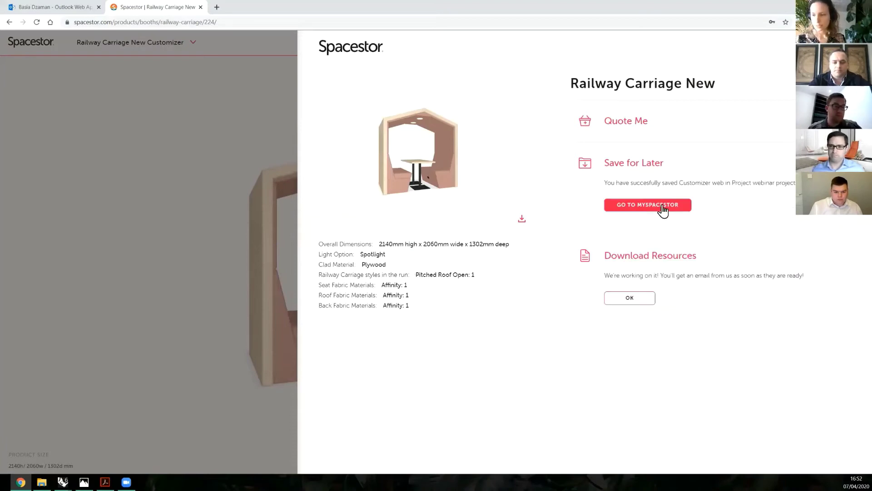
Step: Go to MySpacestor and open the My Projects page
{"action": "left_click", "coordinate": [663, 207]}
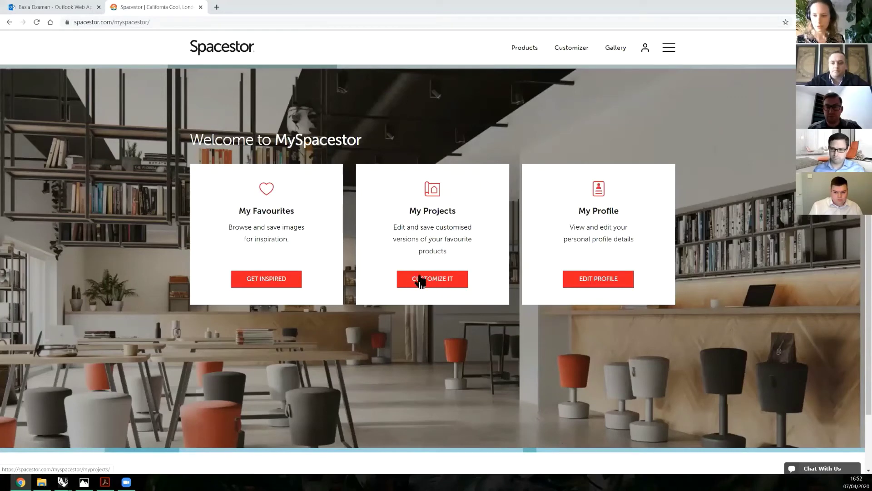
{"action": "left_click", "coordinate": [419, 279]}
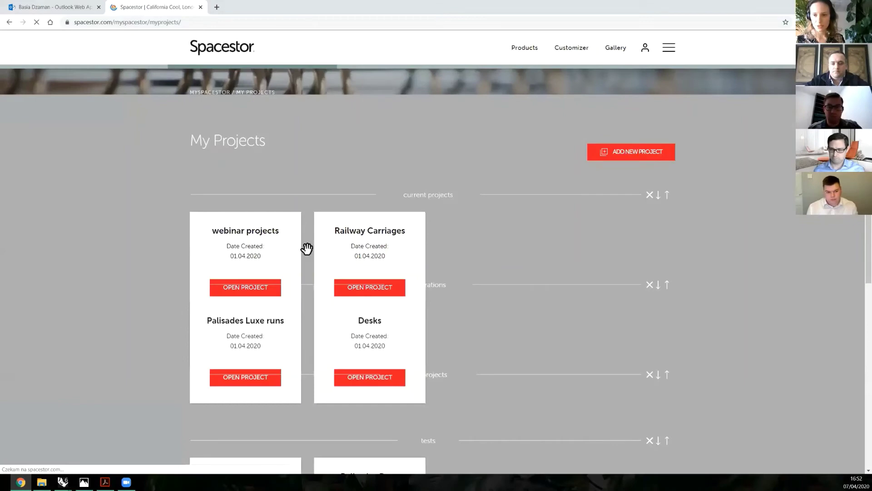
{"action": "scroll", "coordinate": [467, 274], "scroll_direction": "down", "scroll_amount": 1}
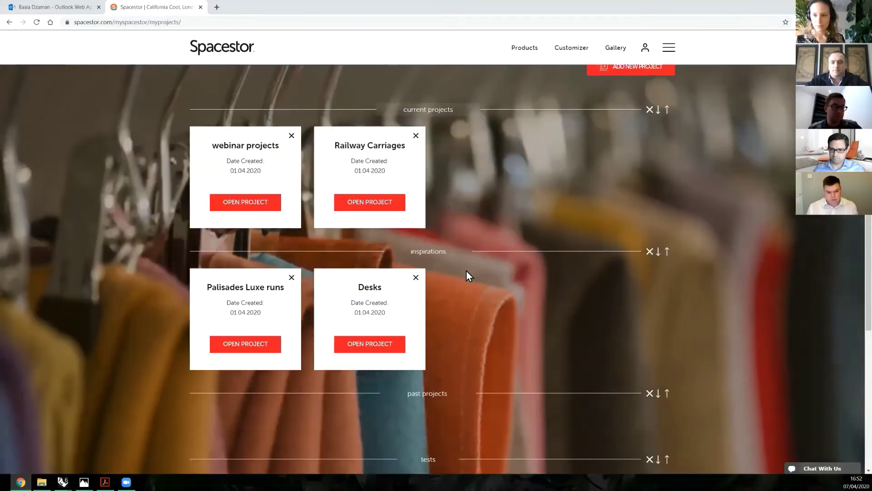
Step: Rename the past projects section to "past projects 3425" and move the Desks project from inspirations into it
{"action": "left_click", "coordinate": [450, 387]}
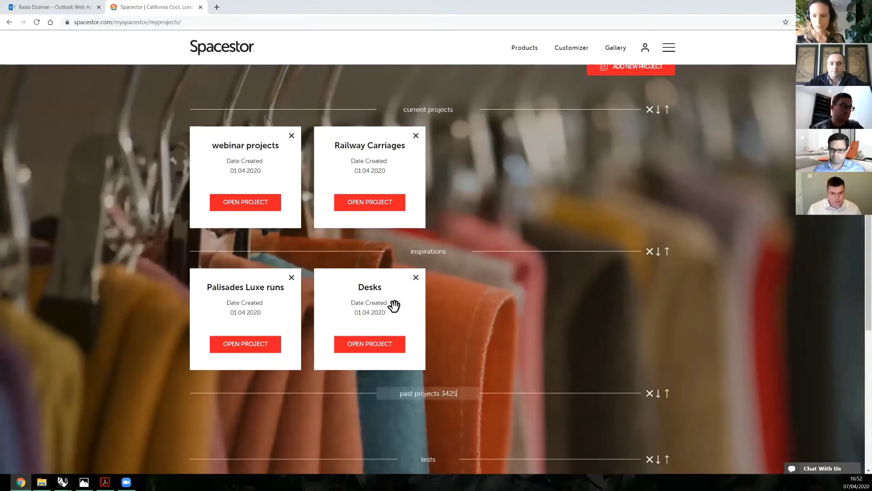
{"action": "left_click_drag", "start_coordinate": [369, 287], "coordinate": [320, 420]}
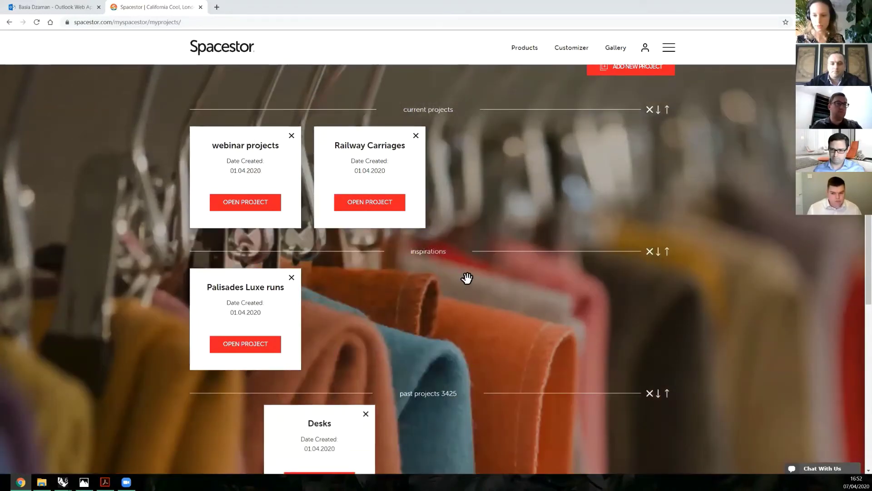
{"action": "scroll", "coordinate": [468, 279], "scroll_direction": "down", "scroll_amount": 3}
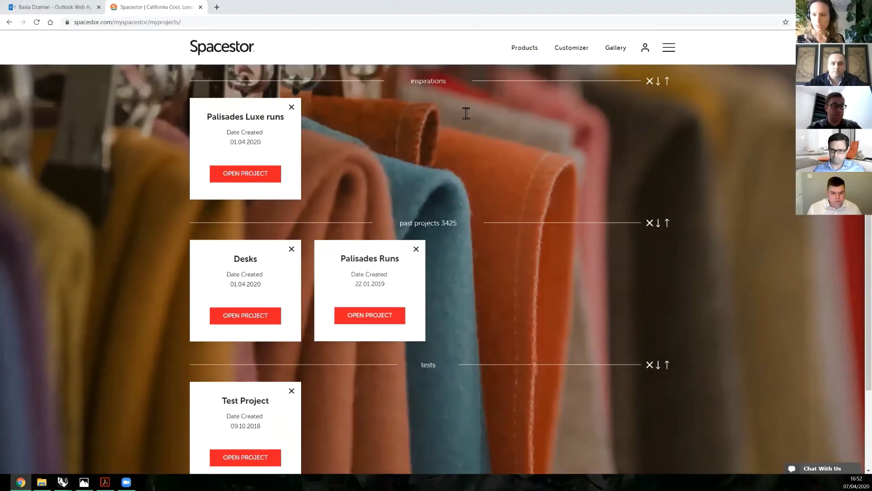
{"action": "scroll", "coordinate": [463, 114], "scroll_direction": "up", "scroll_amount": 1}
{"action": "scroll", "coordinate": [459, 127], "scroll_direction": "up", "scroll_amount": 3}
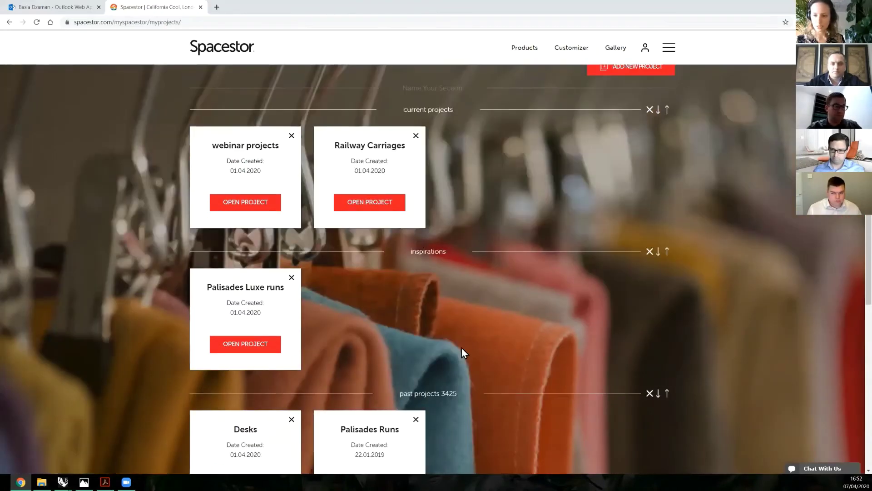
Step: Open the webinar projects project, copy the share link of the saved web booth design and close the sharing dialog
{"action": "left_click", "coordinate": [223, 209]}
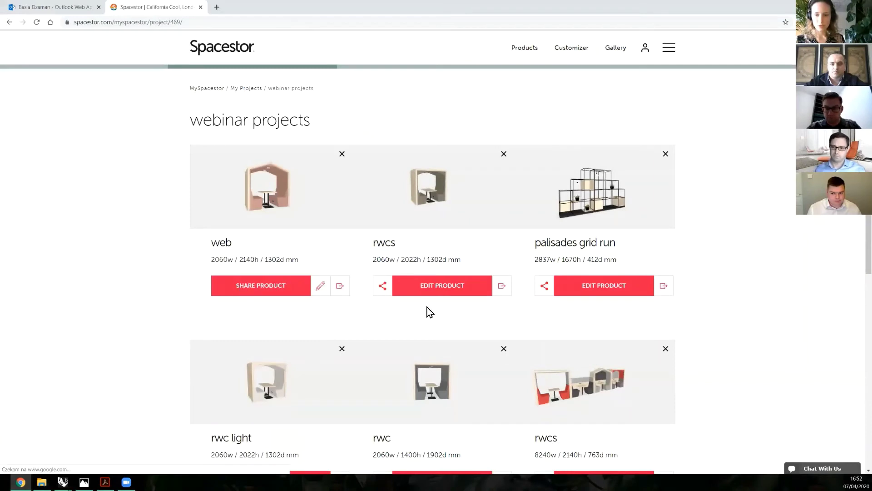
{"action": "left_click", "coordinate": [429, 291]}
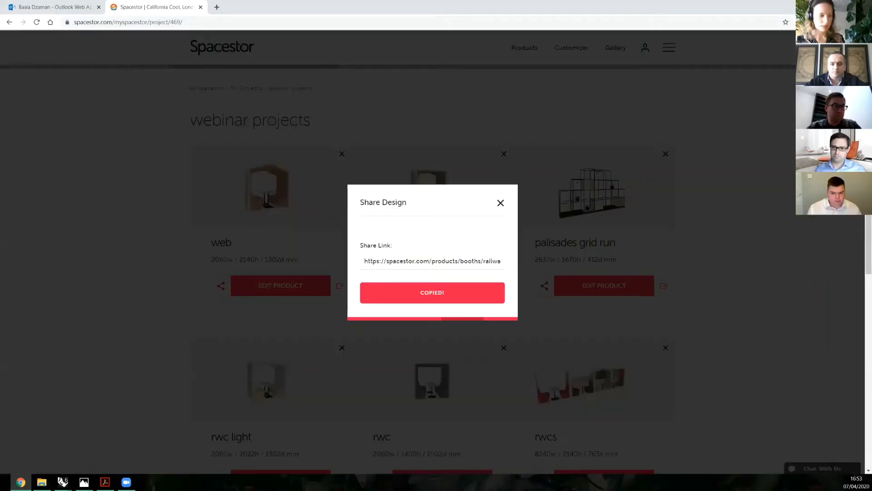
{"action": "left_click", "coordinate": [432, 292]}
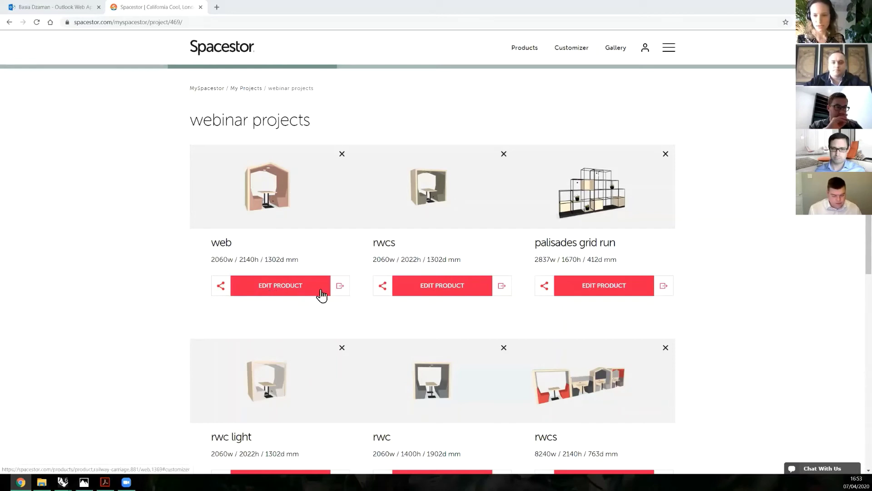
{"action": "mouse_move", "coordinate": [340, 293]}
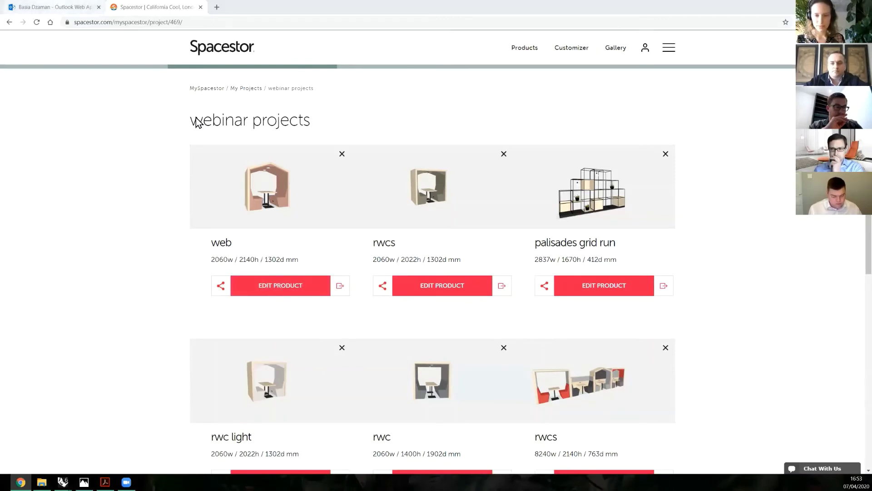
Step: Check the Spacestor CAD Files e-mail and view the downloaded resources folder with its Railway Carriage New PDF and PNG
{"action": "key", "text": "ctrl+shift+Tab"}
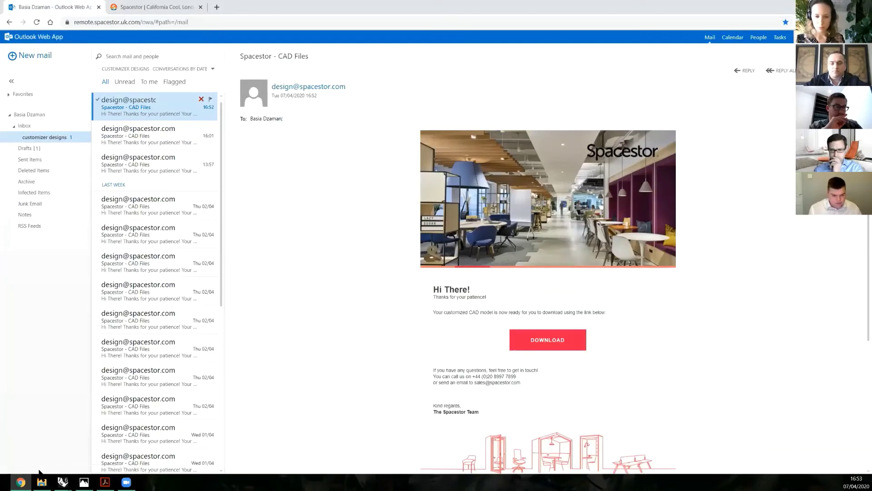
{"action": "key", "text": "alt+Tab"}
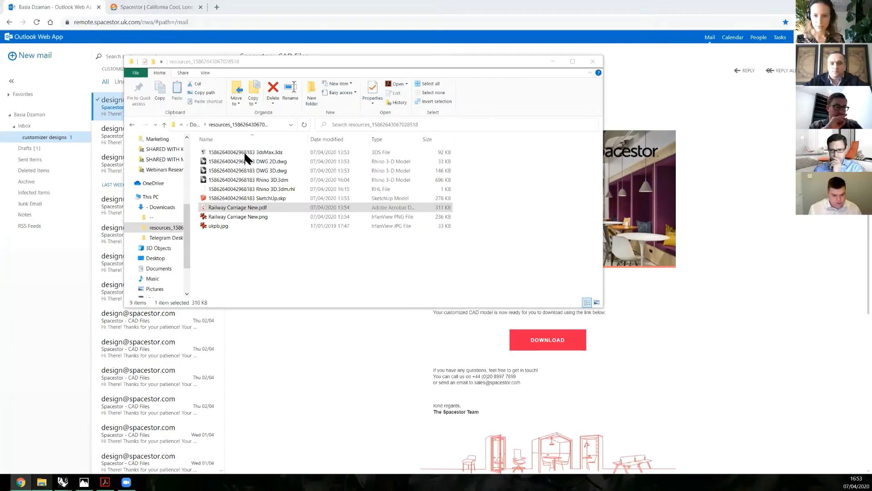
{"action": "left_click", "coordinate": [246, 207]}
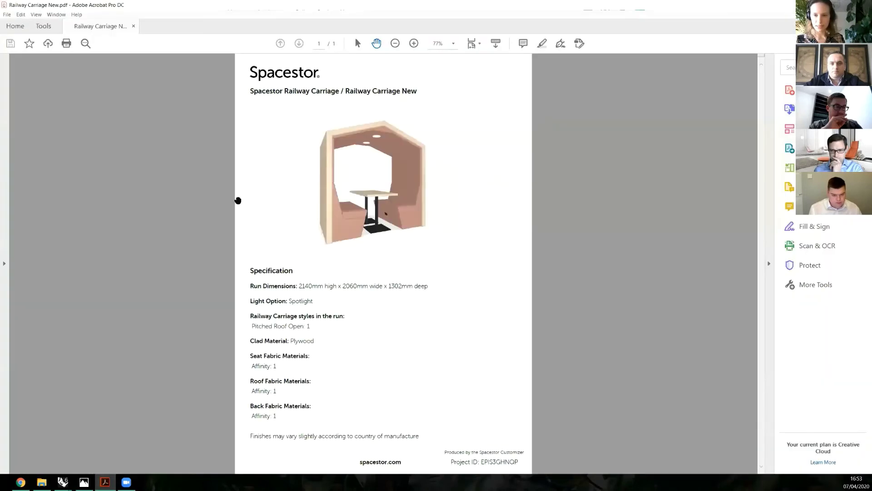
{"action": "left_click", "coordinate": [83, 482]}
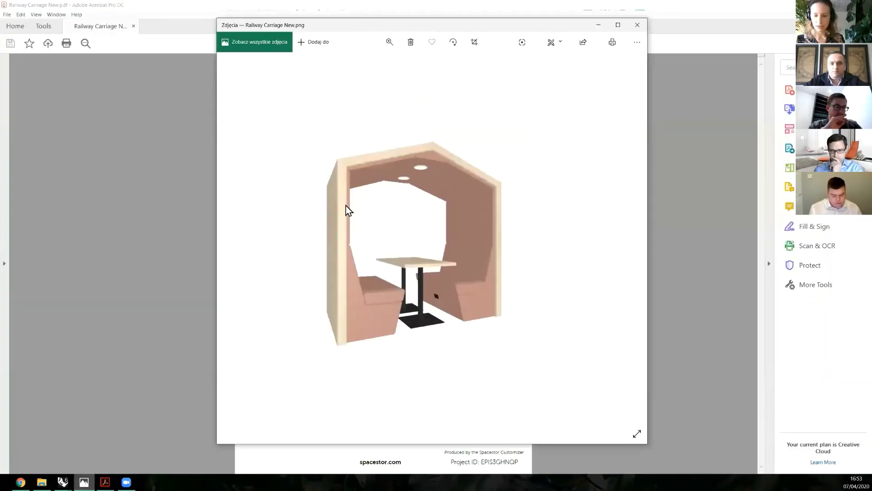
{"action": "left_click", "coordinate": [45, 479]}
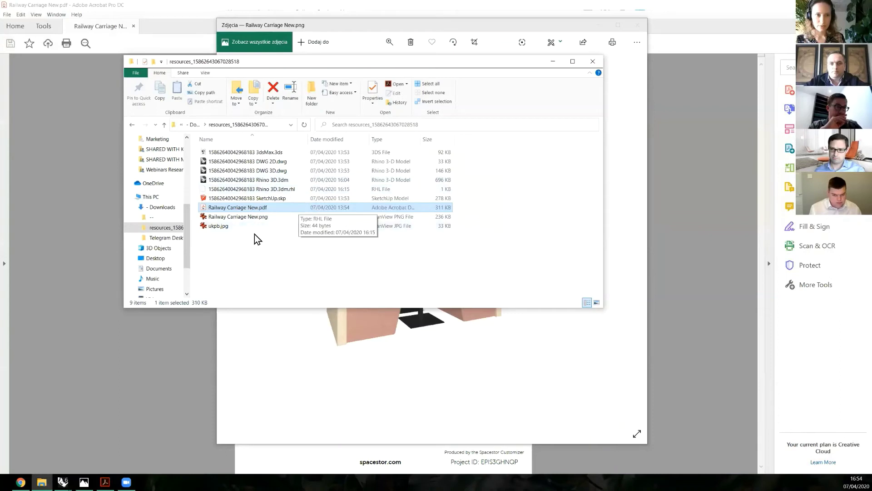
Step: Switch to the booth's Rhino 3D file, select all the booth's objects and copy them to the clipboard
{"action": "left_click", "coordinate": [64, 479]}
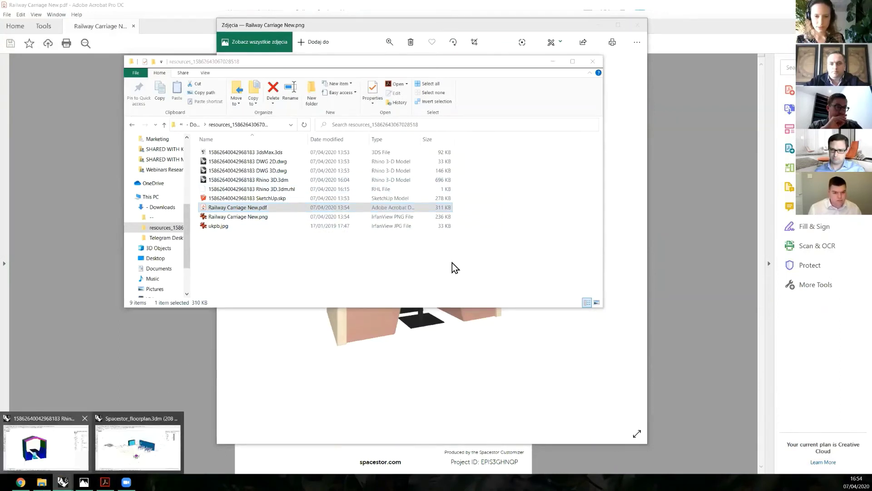
{"action": "left_click", "coordinate": [46, 447]}
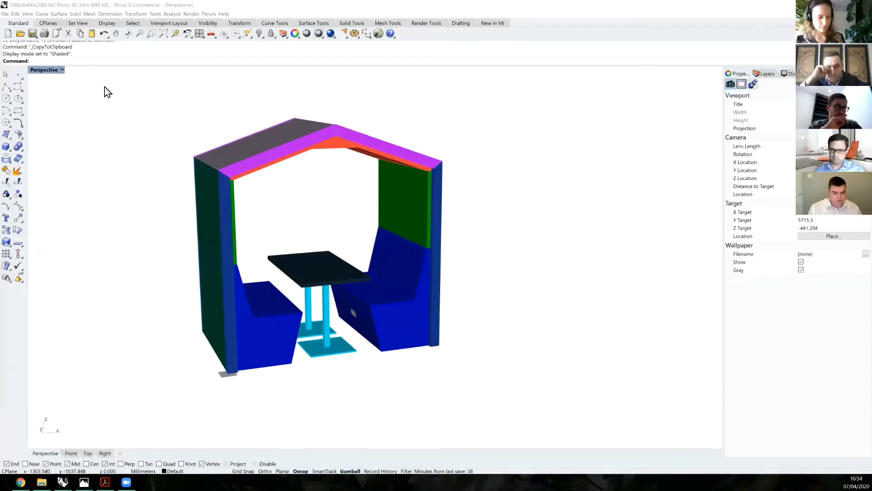
{"action": "left_click", "coordinate": [64, 477]}
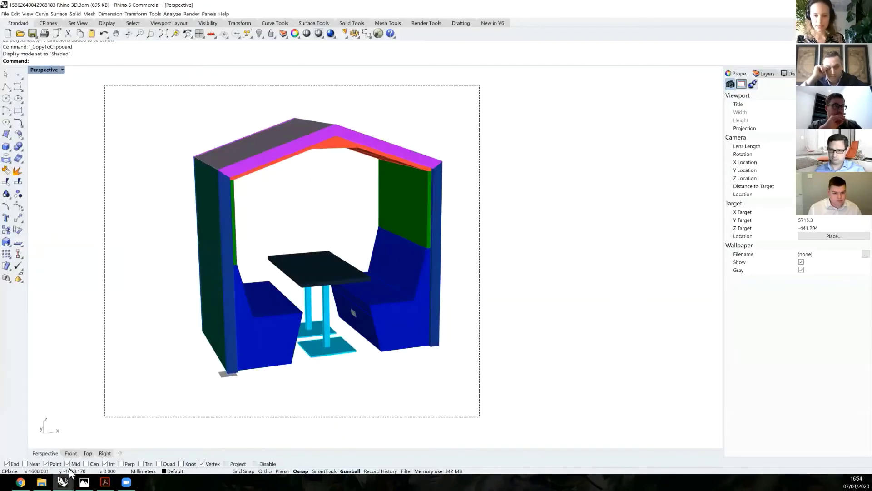
{"action": "key", "text": "ctrl+c"}
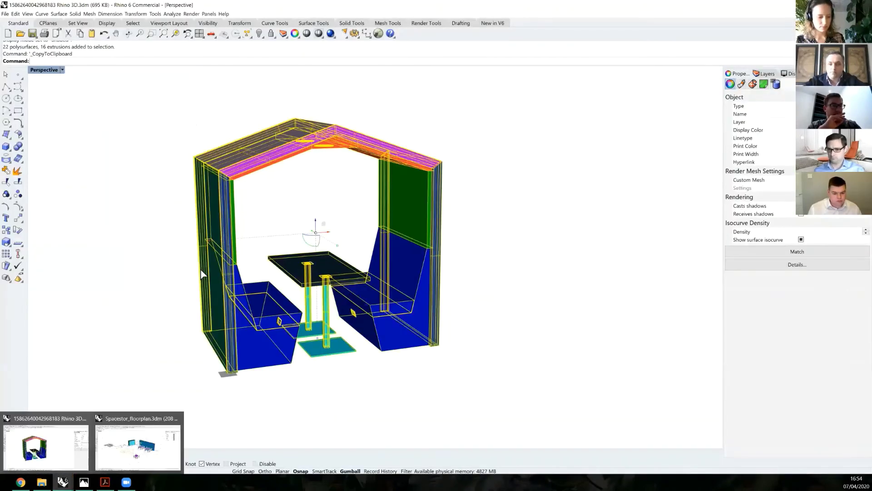
{"action": "key", "text": "ctrl+g"}
{"action": "key", "text": "ctrl+c"}
Step: Switch to Spacestor_floorplan.3dm in Rhino and paste the copied booth into the floor plan
{"action": "left_click", "coordinate": [63, 482]}
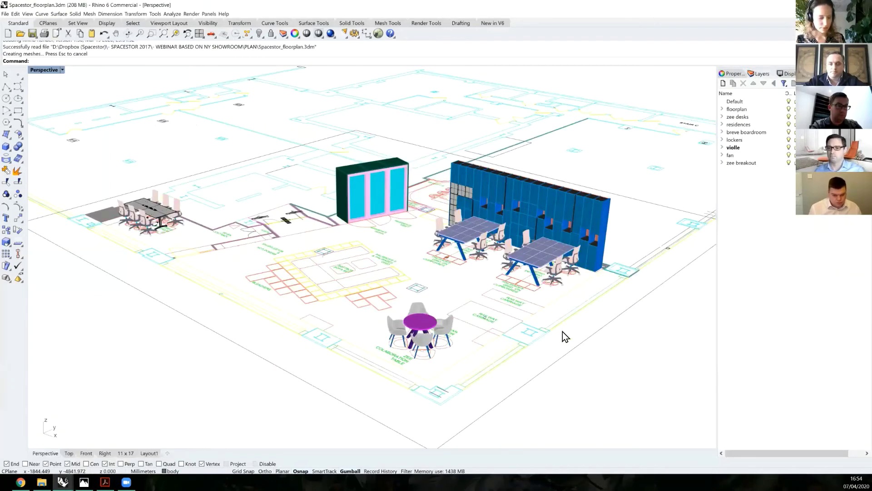
{"action": "scroll", "coordinate": [562, 331], "scroll_direction": "down", "scroll_amount": 2}
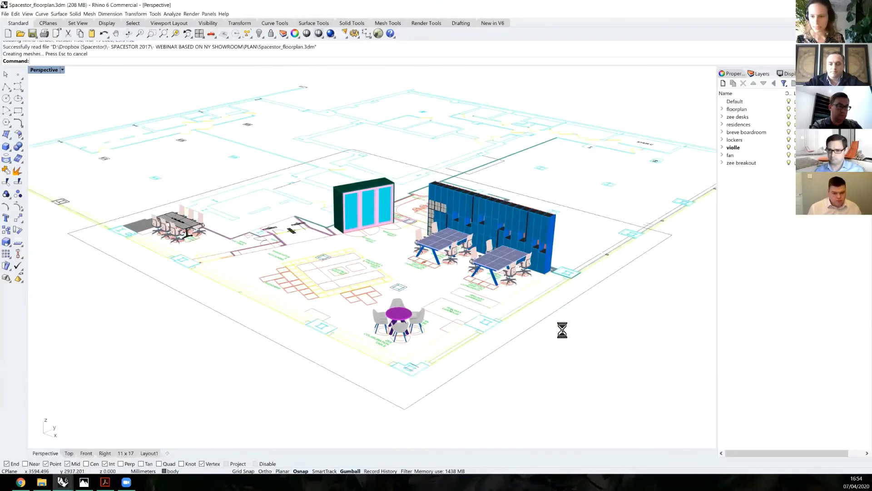
{"action": "scroll", "coordinate": [562, 330], "scroll_direction": "up", "scroll_amount": 3}
{"action": "key", "text": "ctrl+v"}
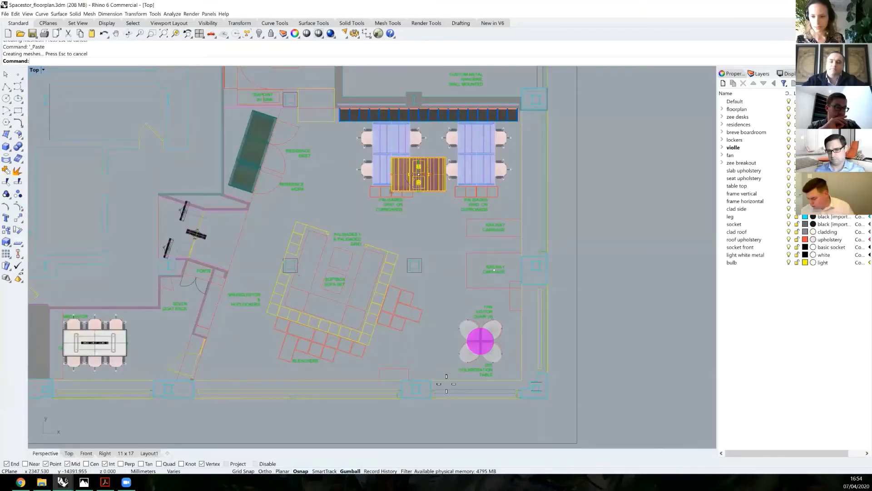
Step: Align the pasted booth concentrically with the larger RAILWAY CARRIAGE outline and set the Perspective view to Rendered display mode
{"action": "scroll", "coordinate": [547, 143], "scroll_direction": "up", "scroll_amount": 6}
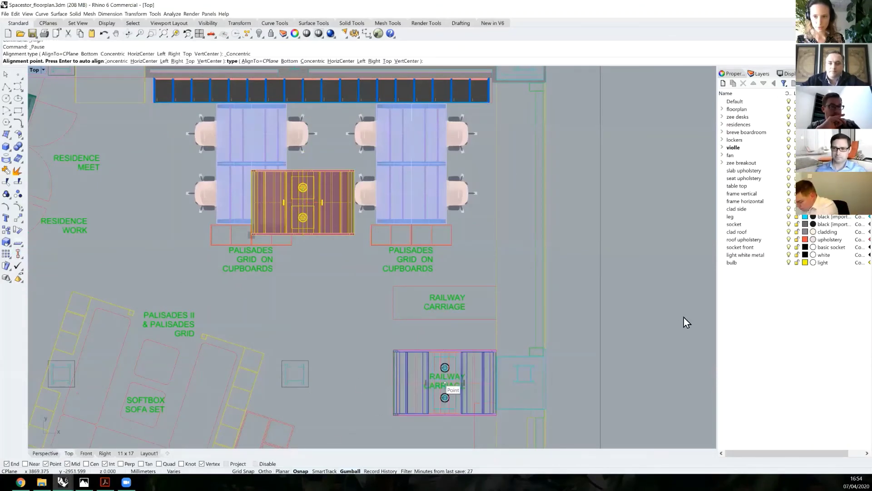
{"action": "key", "text": "Return"}
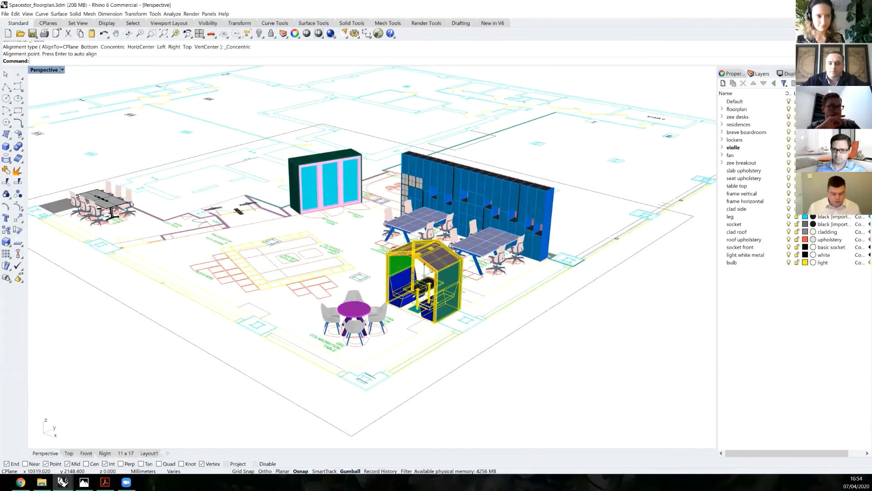
{"action": "scroll", "coordinate": [452, 419], "scroll_direction": "up", "scroll_amount": 3}
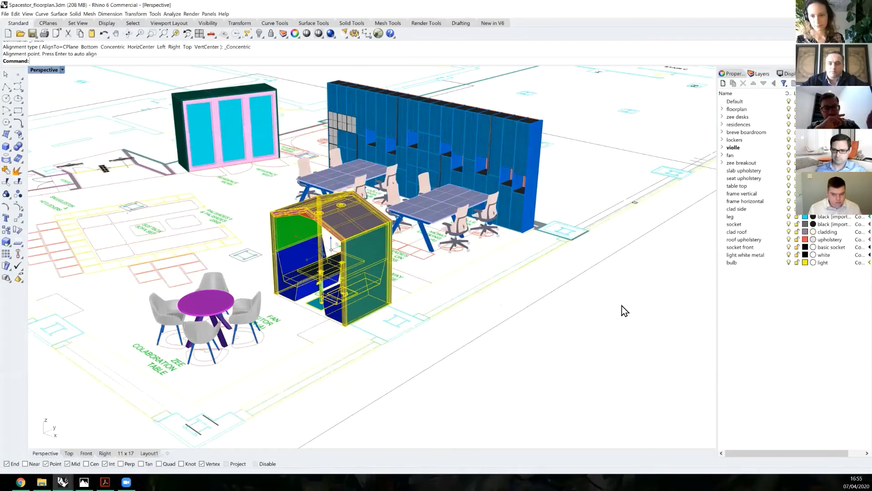
{"action": "key", "text": "ctrl+alt+r"}
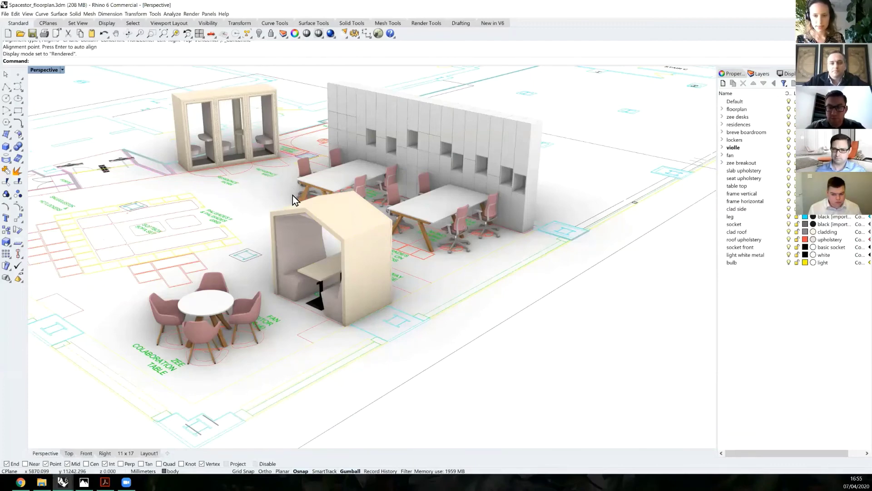
Step: Switch to the Spacestor website in Chrome and open its product customizer
{"action": "key", "text": "alt+Tab"}
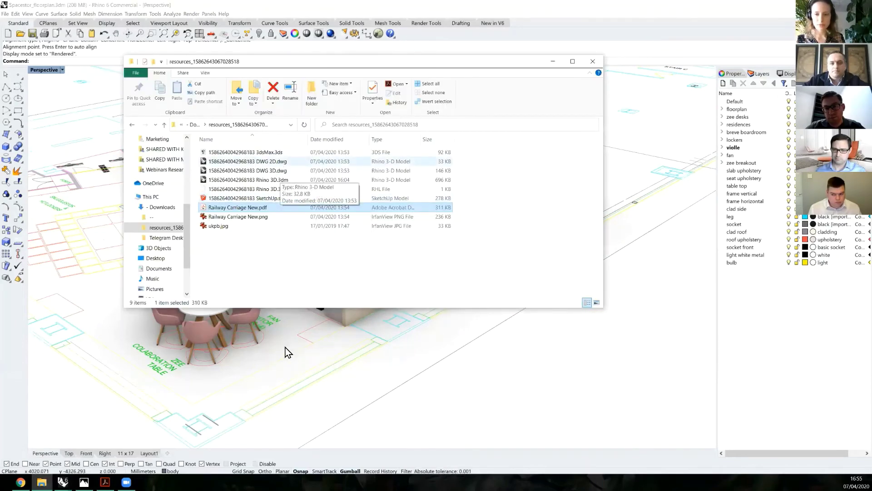
{"action": "key", "text": "alt+Tab"}
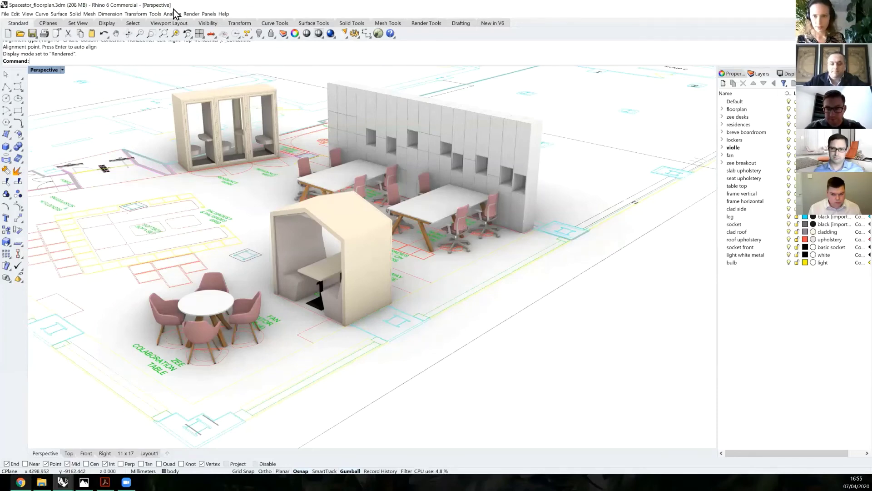
{"action": "key", "text": "alt+Tab"}
{"action": "key", "text": "ctrl+Tab"}
{"action": "left_click", "coordinate": [229, 49]}
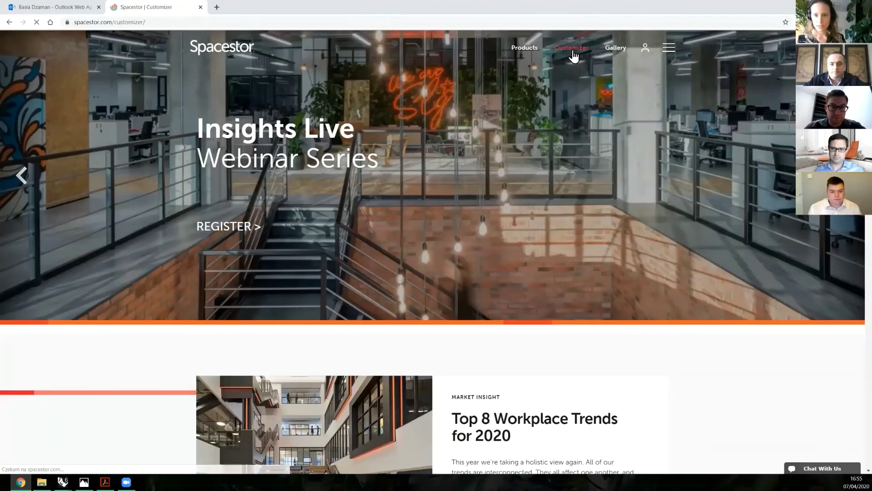
{"action": "left_click", "coordinate": [572, 53]}
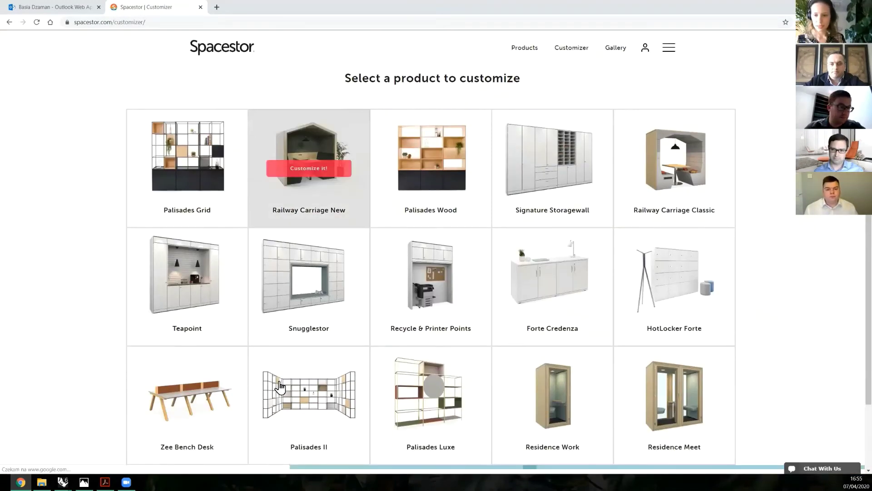
Step: Start customizing Palisades II from starter configuration X and try the Type C (Combined Style) layout
{"action": "scroll", "coordinate": [341, 390], "scroll_direction": "down", "scroll_amount": 1}
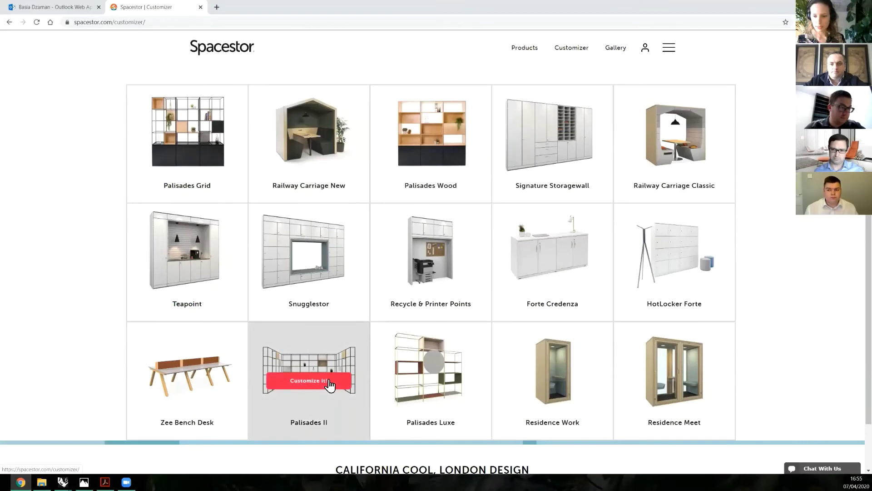
{"action": "left_click", "coordinate": [330, 386]}
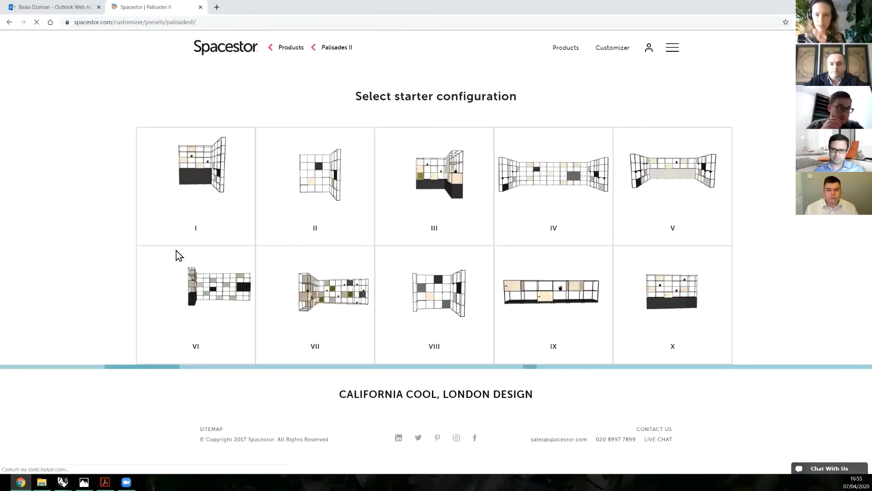
{"action": "left_click", "coordinate": [668, 306]}
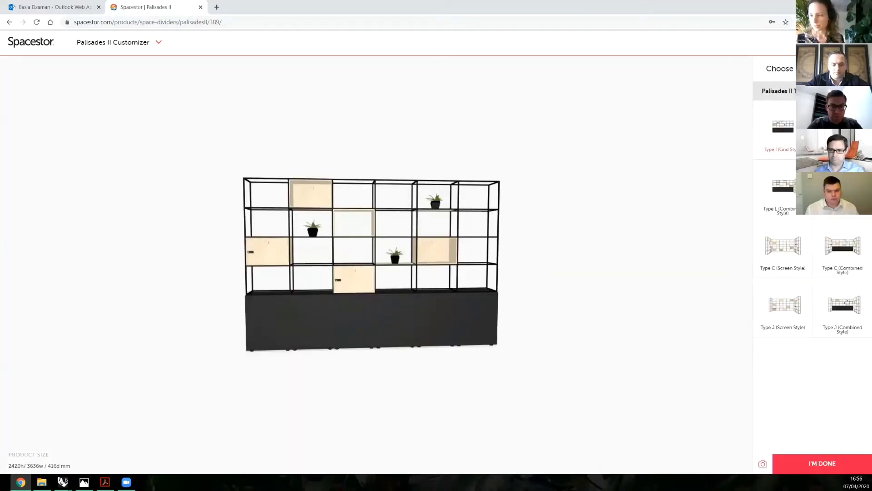
{"action": "left_click", "coordinate": [839, 262]}
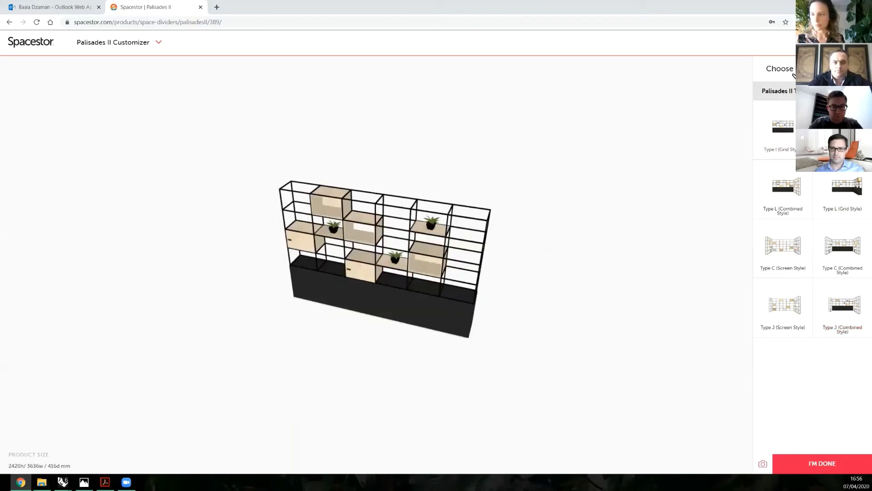
{"action": "left_click", "coordinate": [792, 93]}
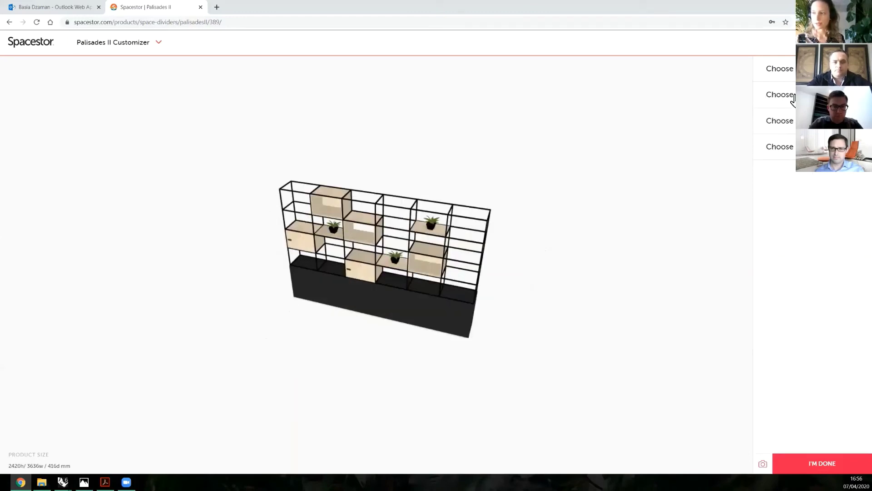
Step: Try the 400x400x400 and 600x600x600 grid sizes on the Palisades II unit
{"action": "left_click", "coordinate": [793, 96]}
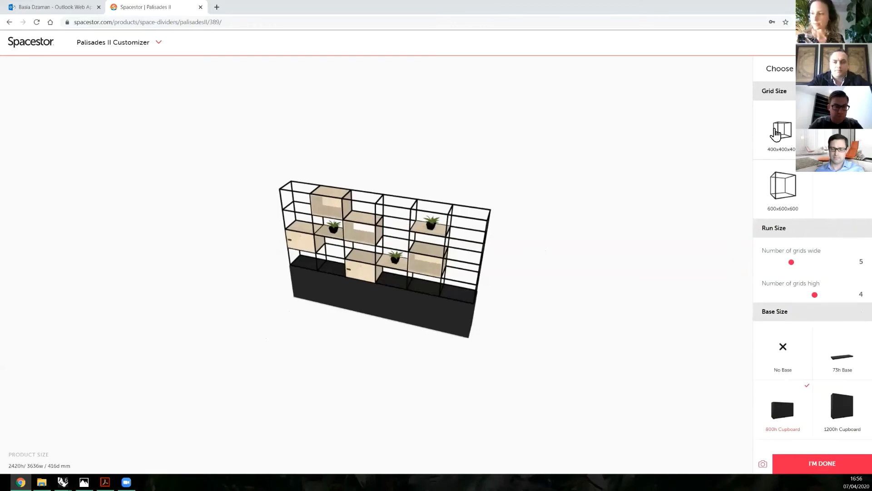
{"action": "left_click", "coordinate": [776, 134]}
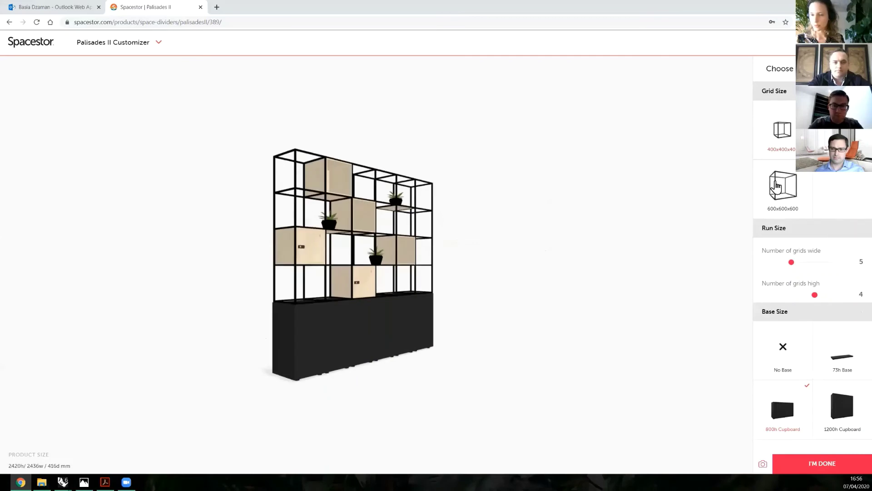
{"action": "left_click", "coordinate": [783, 185]}
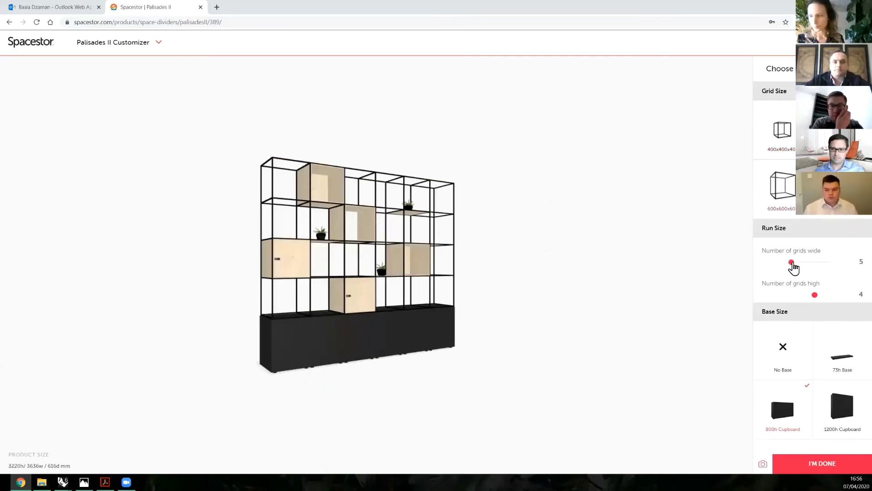
Step: Set the run size to 4 grids wide and 2 grids high on an 800h Cupboard base
{"action": "left_click", "coordinate": [778, 262]}
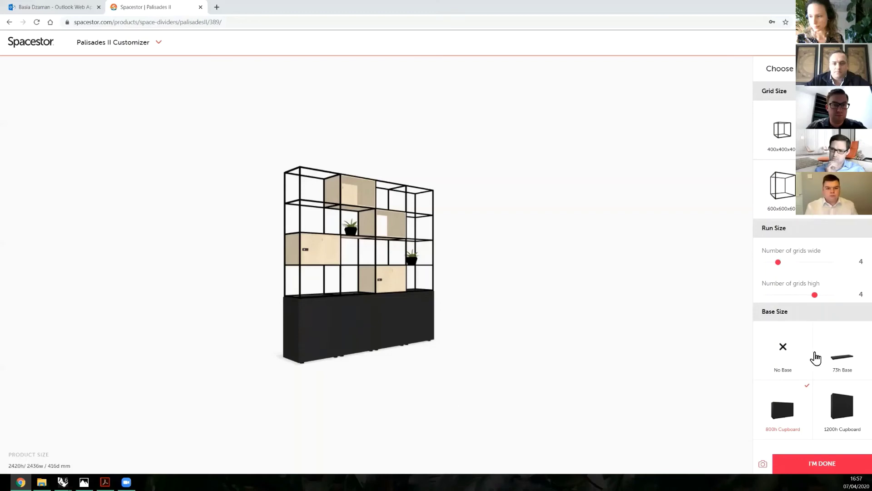
{"action": "mouse_move", "coordinate": [474, 379]}
{"action": "left_mouse_down"}
{"action": "mouse_move", "coordinate": [407, 380]}
{"action": "mouse_move", "coordinate": [489, 379]}
{"action": "mouse_move", "coordinate": [482, 392]}
{"action": "left_mouse_up"}
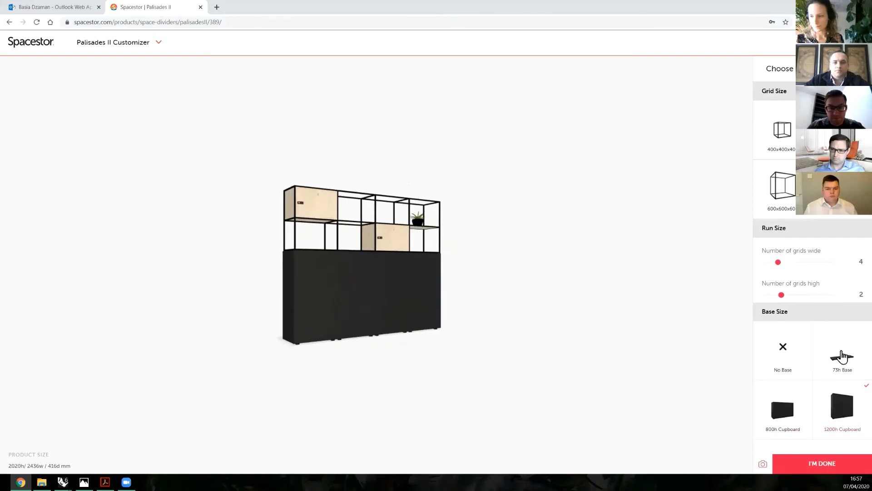
{"action": "left_click", "coordinate": [778, 416]}
{"action": "left_click", "coordinate": [789, 69]}
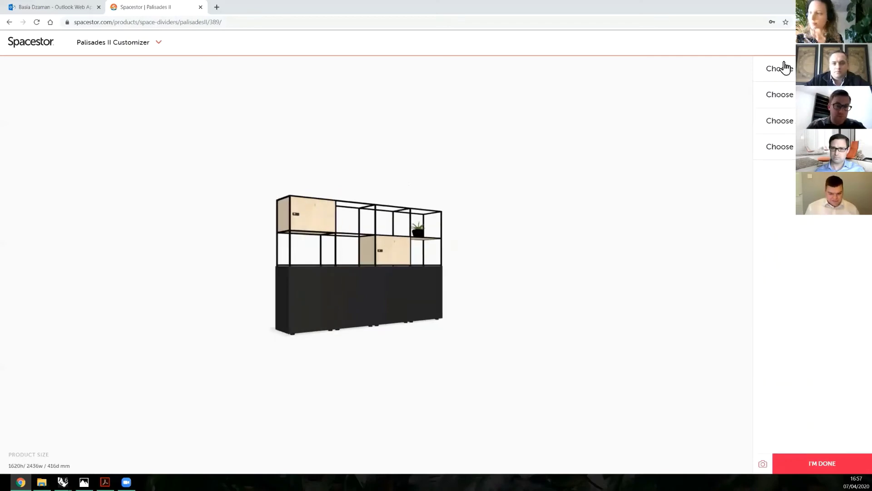
Step: Remove the existing accessories and place Pot Plant Shelves in the second lower grid and the first upper grid
{"action": "left_click", "coordinate": [808, 94]}
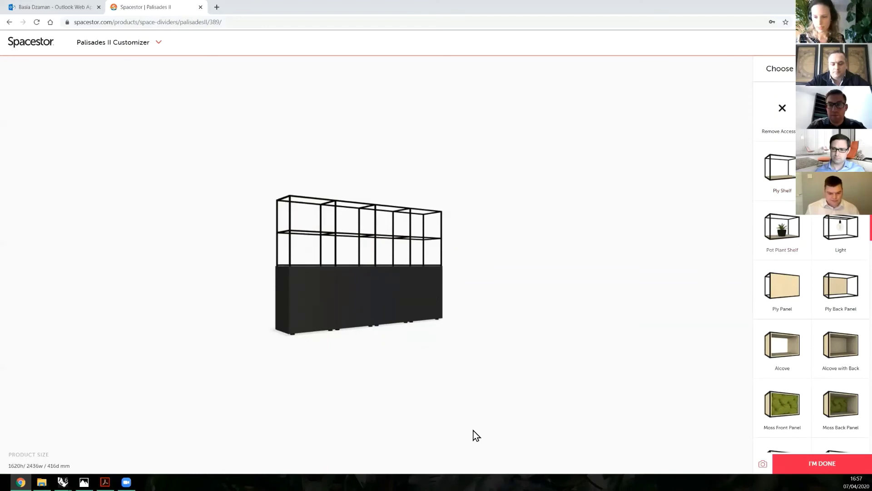
{"action": "left_click_drag", "start_coordinate": [473, 429], "coordinate": [448, 405]}
{"action": "scroll", "coordinate": [343, 227], "scroll_direction": "up", "scroll_amount": 5}
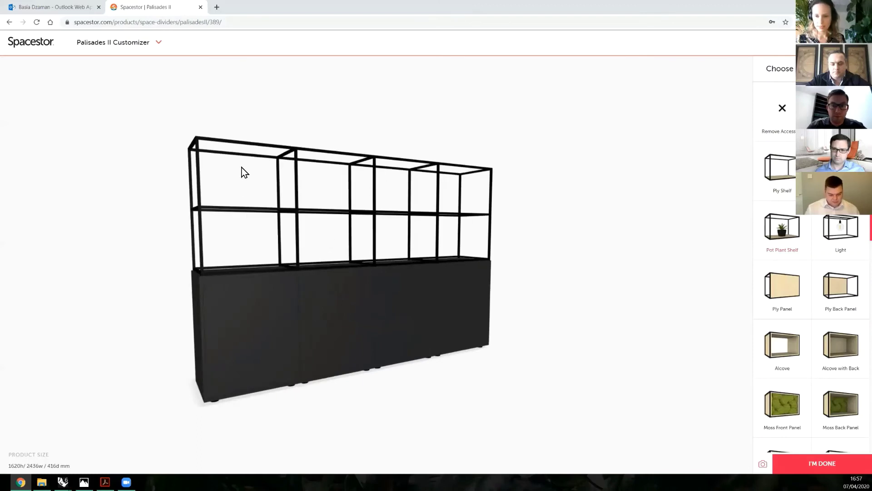
{"action": "left_click", "coordinate": [334, 239]}
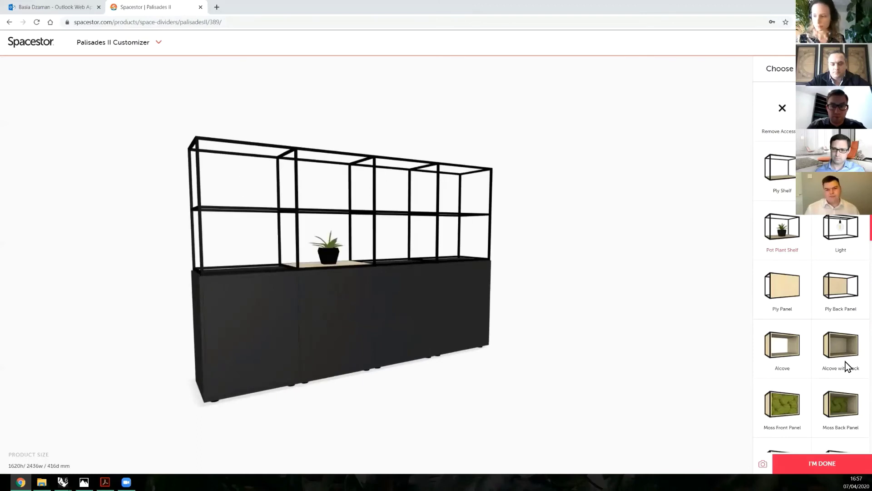
{"action": "scroll", "coordinate": [833, 231], "scroll_direction": "down", "scroll_amount": 3}
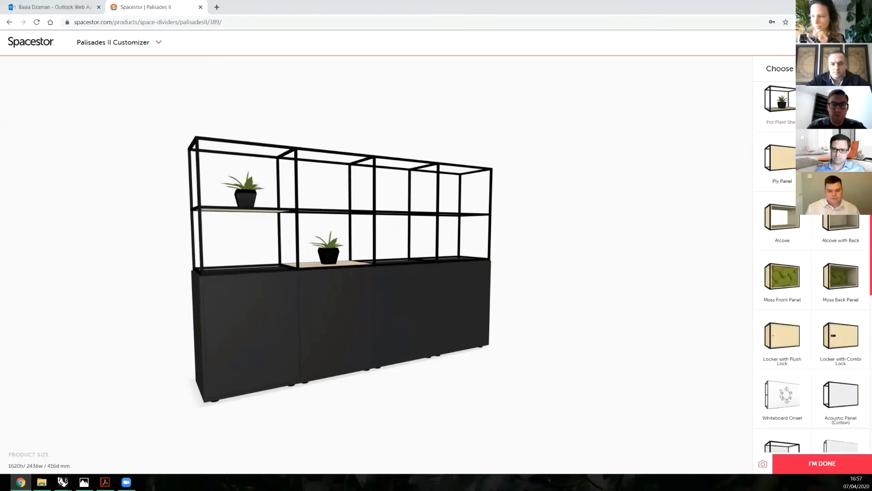
Step: Hang a Light in the third upper grid and fit a Whiteboard Onset over the first two columns, checking it from behind
{"action": "left_click", "coordinate": [836, 337]}
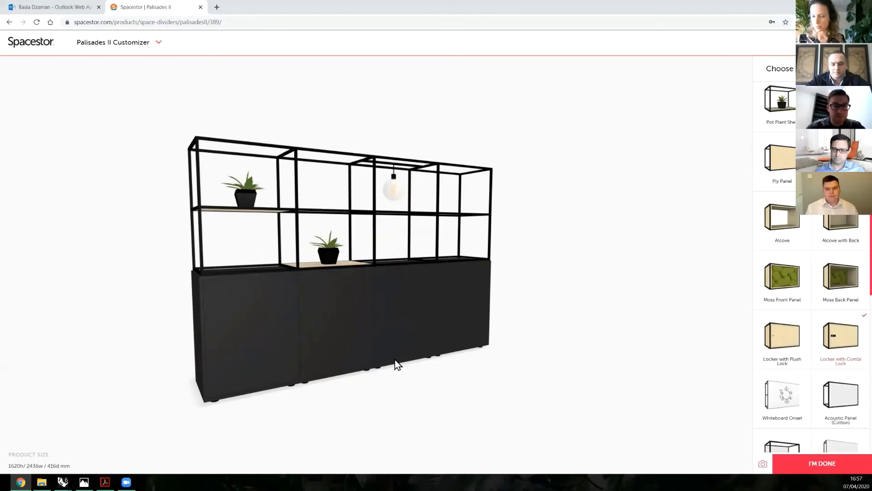
{"action": "left_click", "coordinate": [782, 402]}
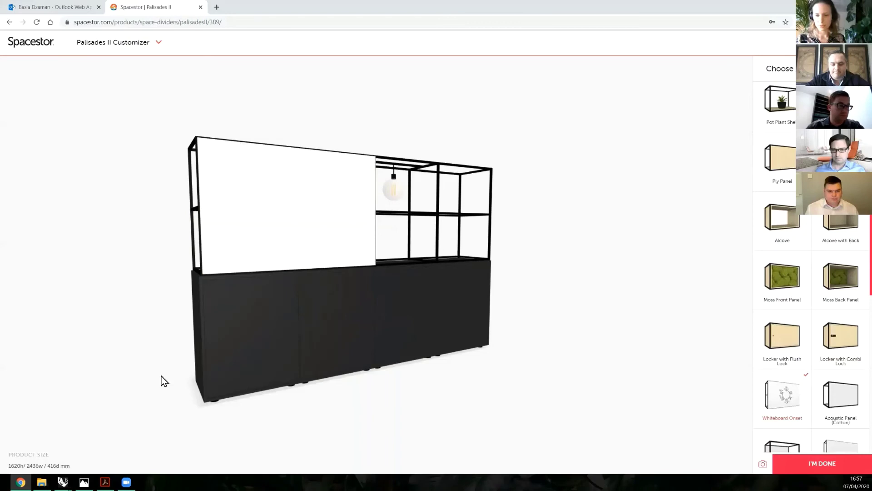
{"action": "left_click_drag", "start_coordinate": [165, 381], "coordinate": [128, 377]}
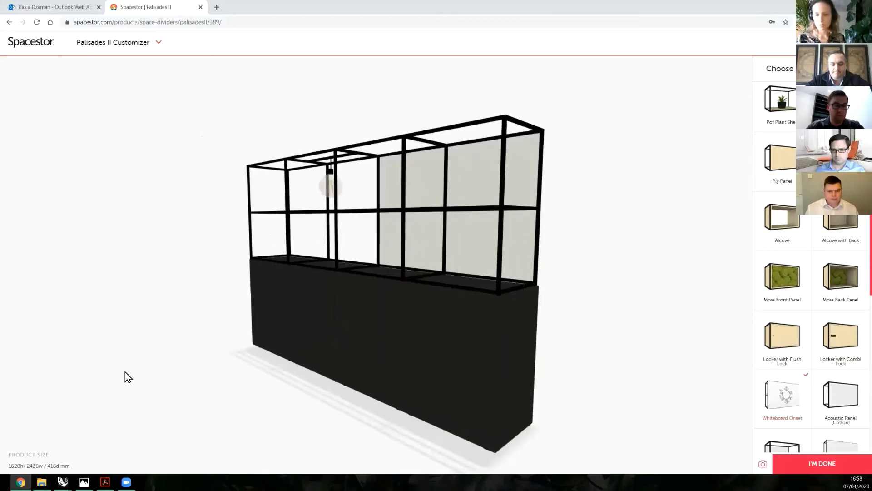
Step: Replace the whiteboard with Lockers with Combi Lock in the first lower grid and the second upper grid
{"action": "left_click", "coordinate": [844, 329]}
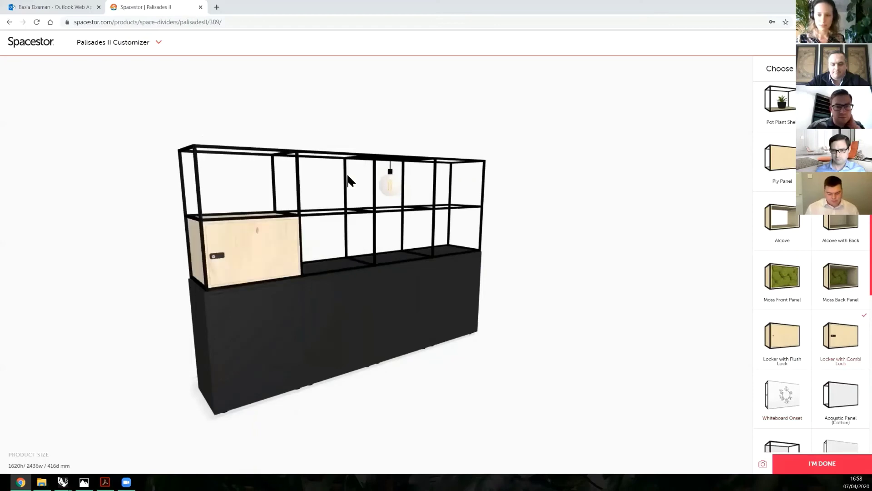
{"action": "left_click", "coordinate": [349, 178]}
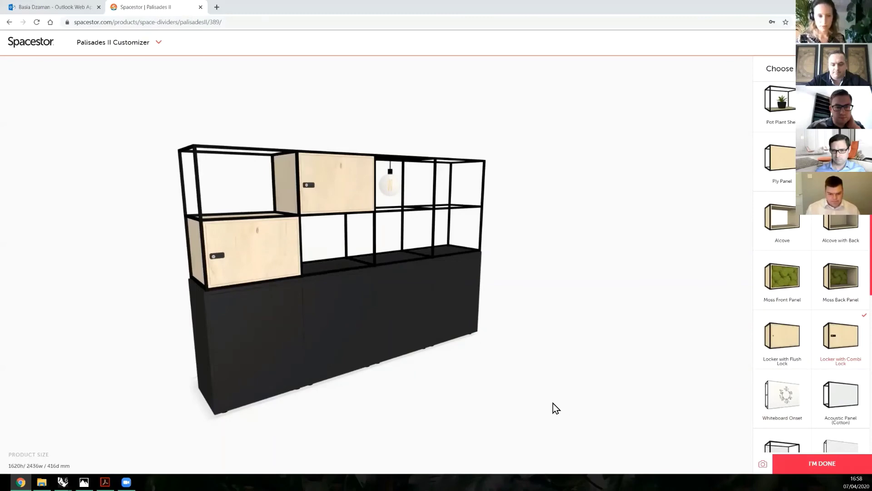
{"action": "left_click_drag", "start_coordinate": [297, 304], "coordinate": [303, 304]}
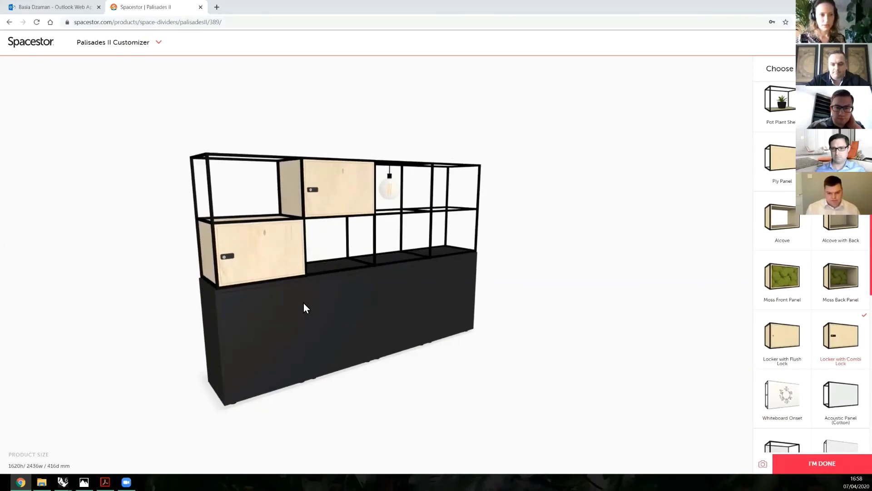